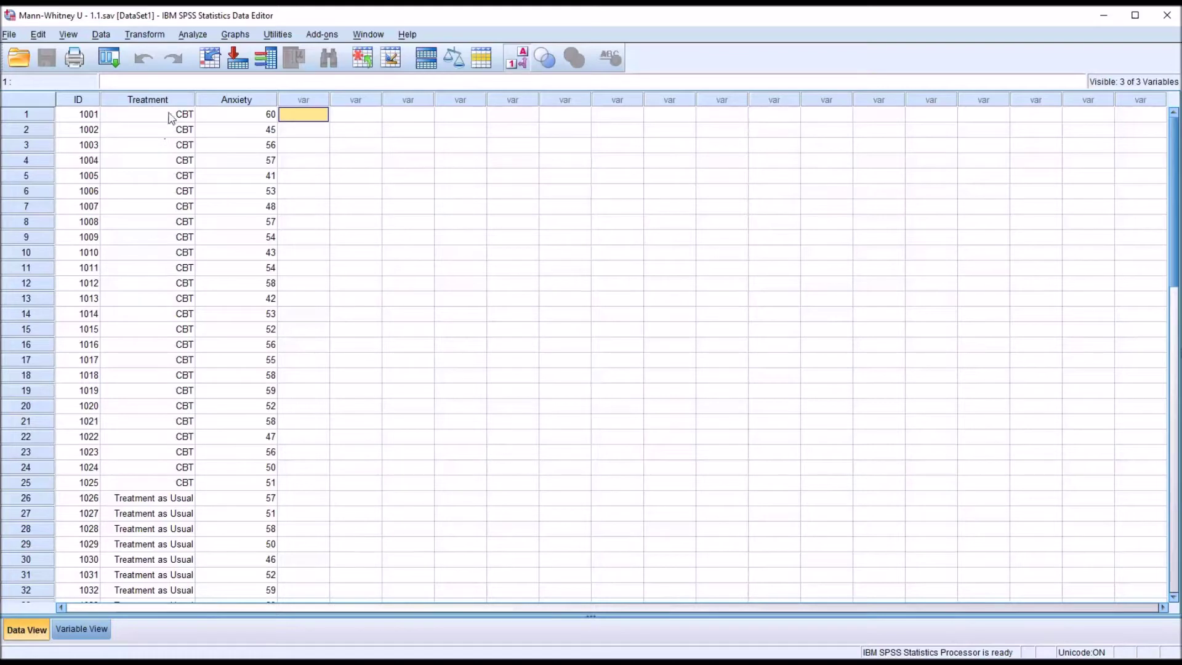
Step: Review the ID, Treatment and Anxiety variables across all records, including the first CBT and first Treatment as Usual cases
{"action": "left_click", "coordinate": [72, 102]}
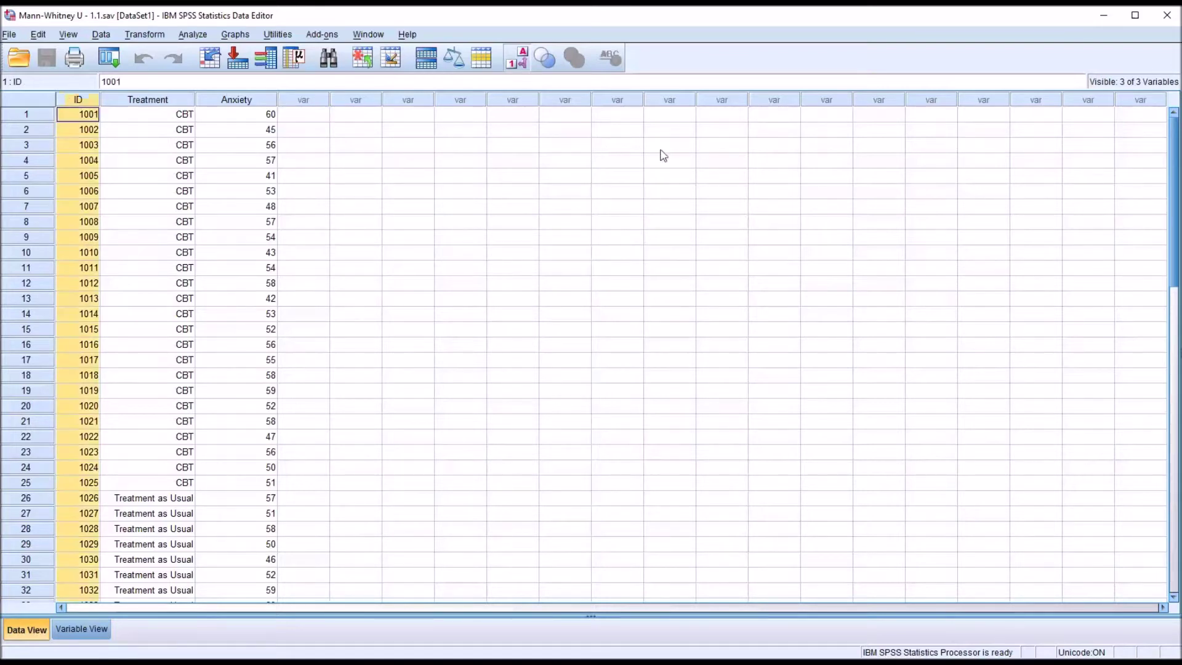
{"action": "scroll", "coordinate": [1116, 187], "scroll_direction": "down", "scroll_amount": 7}
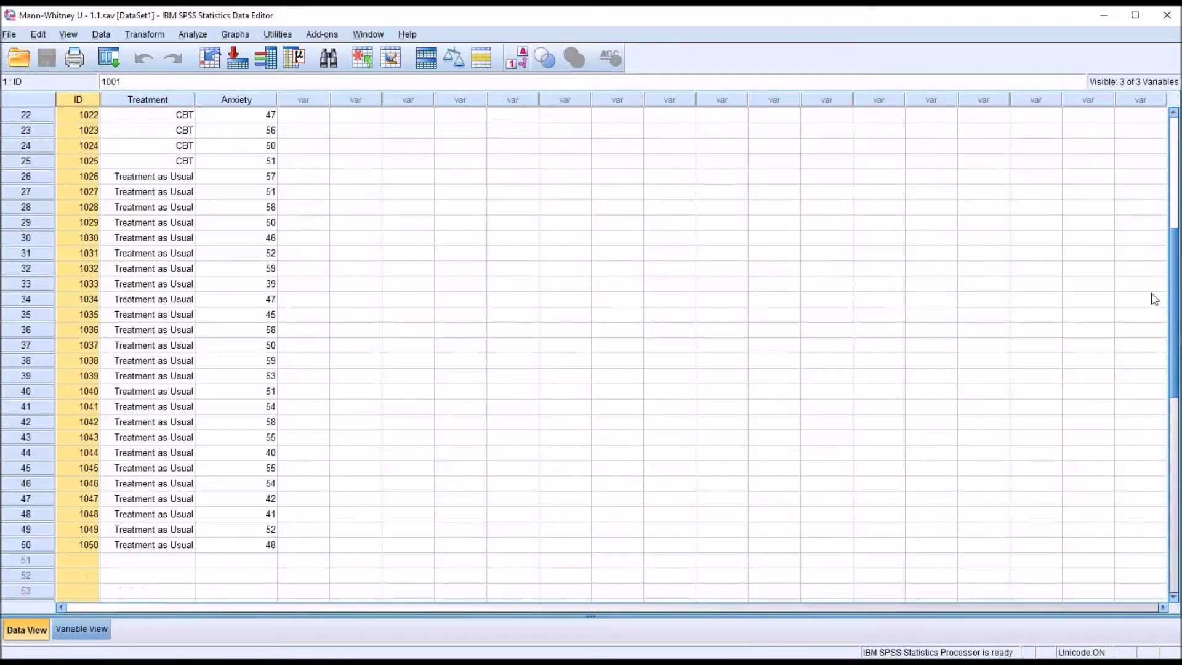
{"action": "scroll", "coordinate": [1152, 277], "scroll_direction": "up", "scroll_amount": 7}
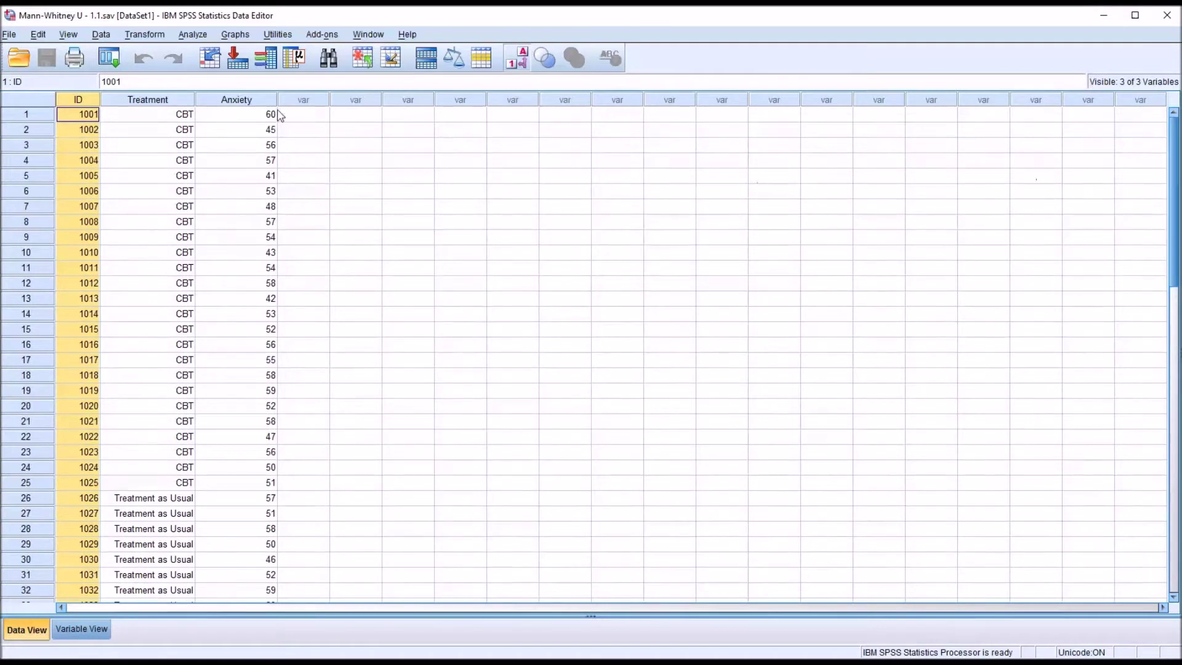
{"action": "left_click", "coordinate": [148, 102]}
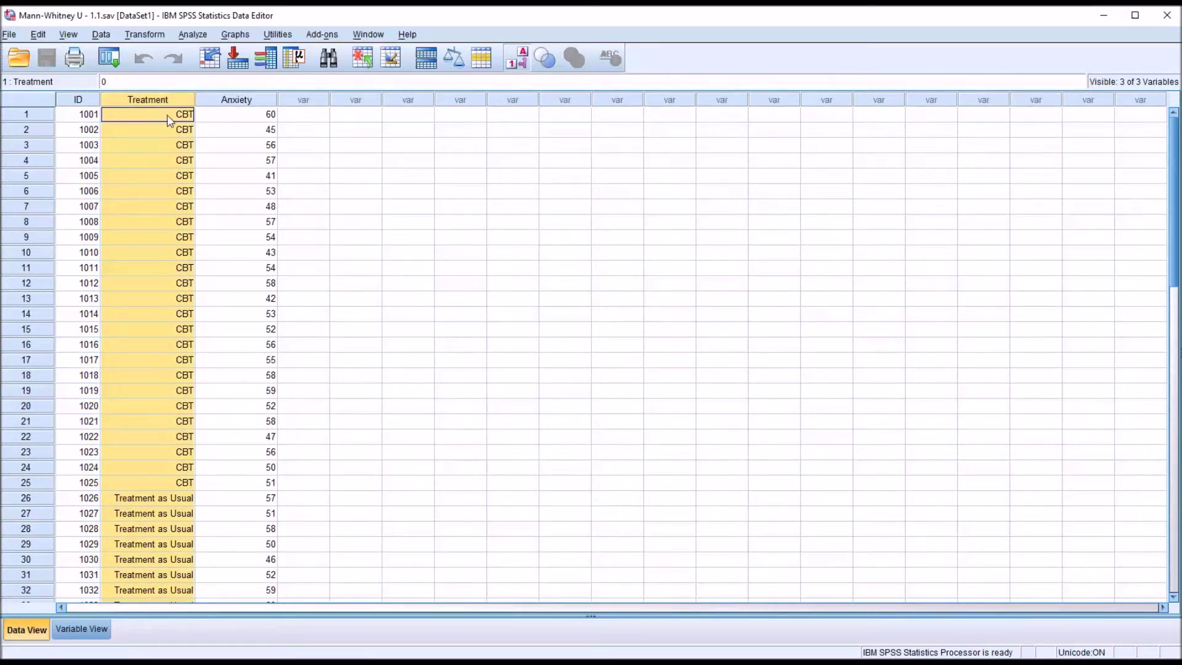
{"action": "left_click", "coordinate": [159, 115]}
{"action": "left_click", "coordinate": [148, 499]}
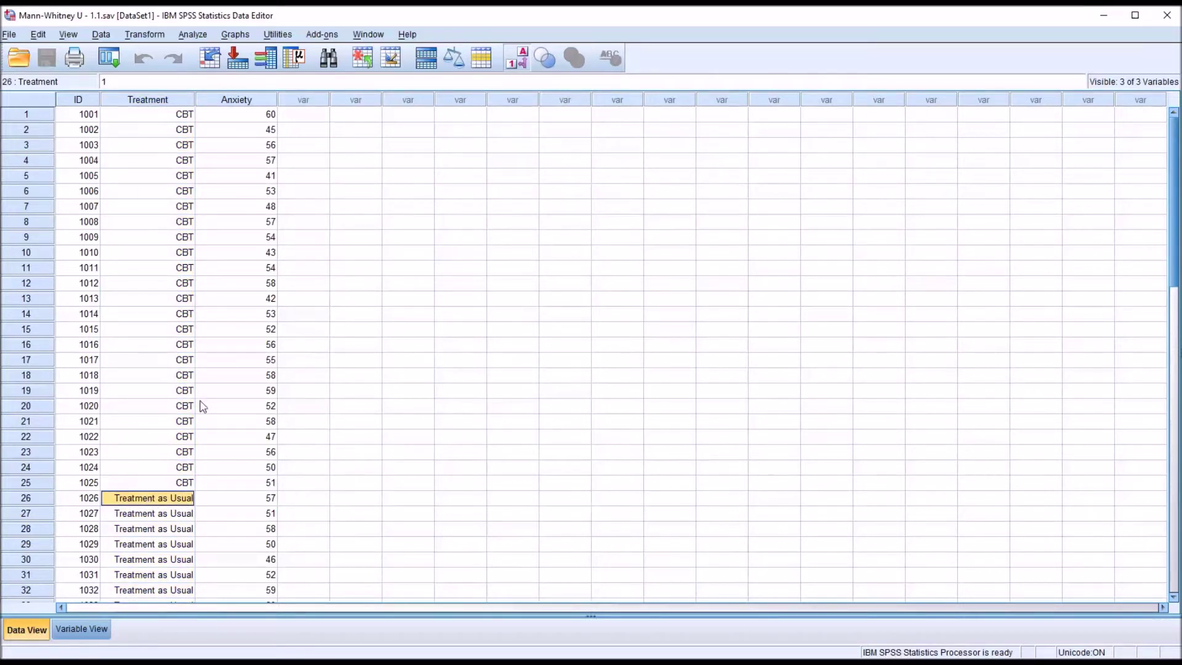
{"action": "left_click", "coordinate": [234, 102]}
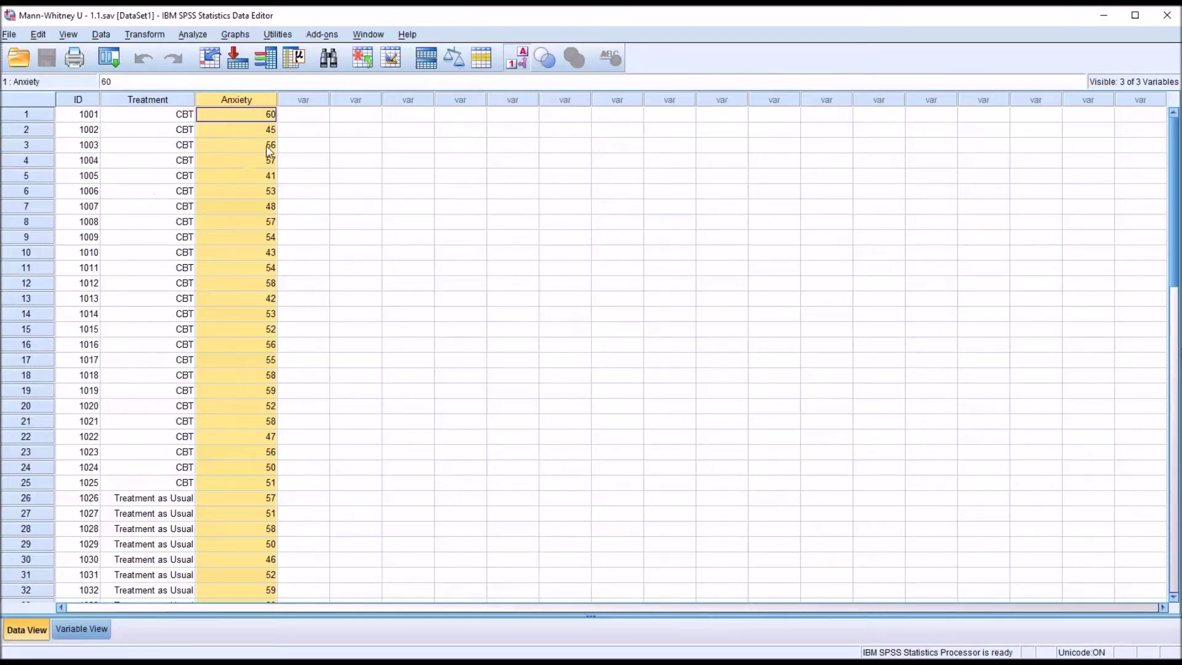
{"action": "left_click", "coordinate": [291, 115]}
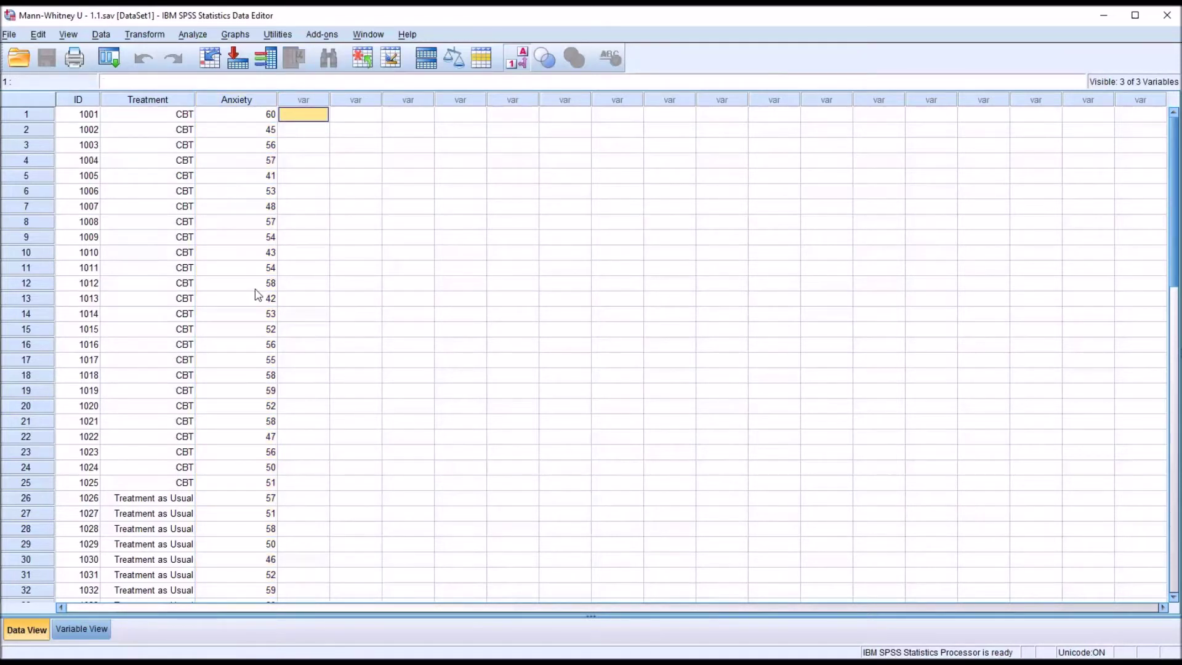
Step: Compare the two treatment groups by highlighting the Anxiety scores of the CBT cases and of the Treatment as Usual cases
{"action": "left_click", "coordinate": [147, 117]}
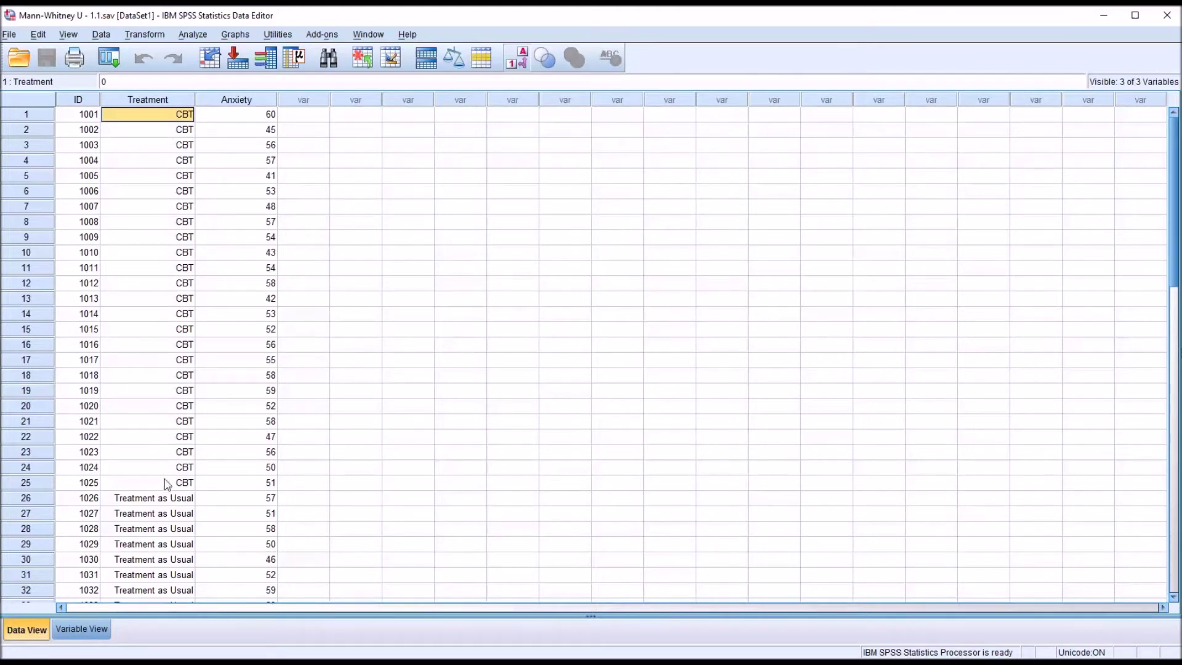
{"action": "left_click", "coordinate": [234, 119]}
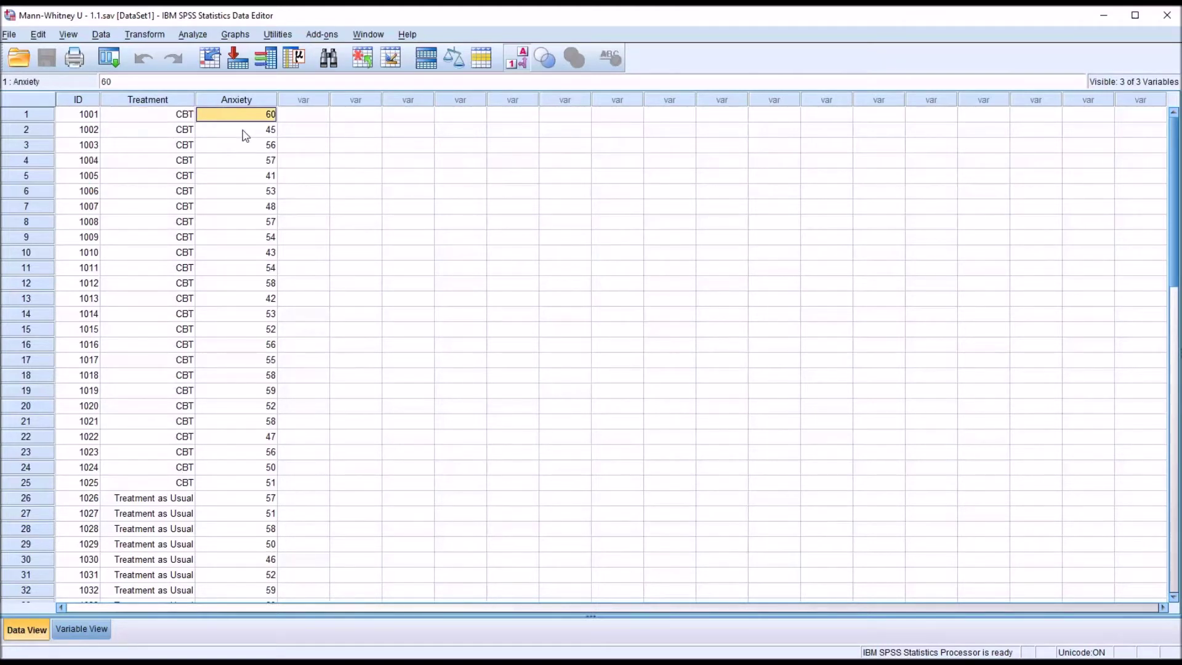
{"action": "left_click", "coordinate": [146, 118]}
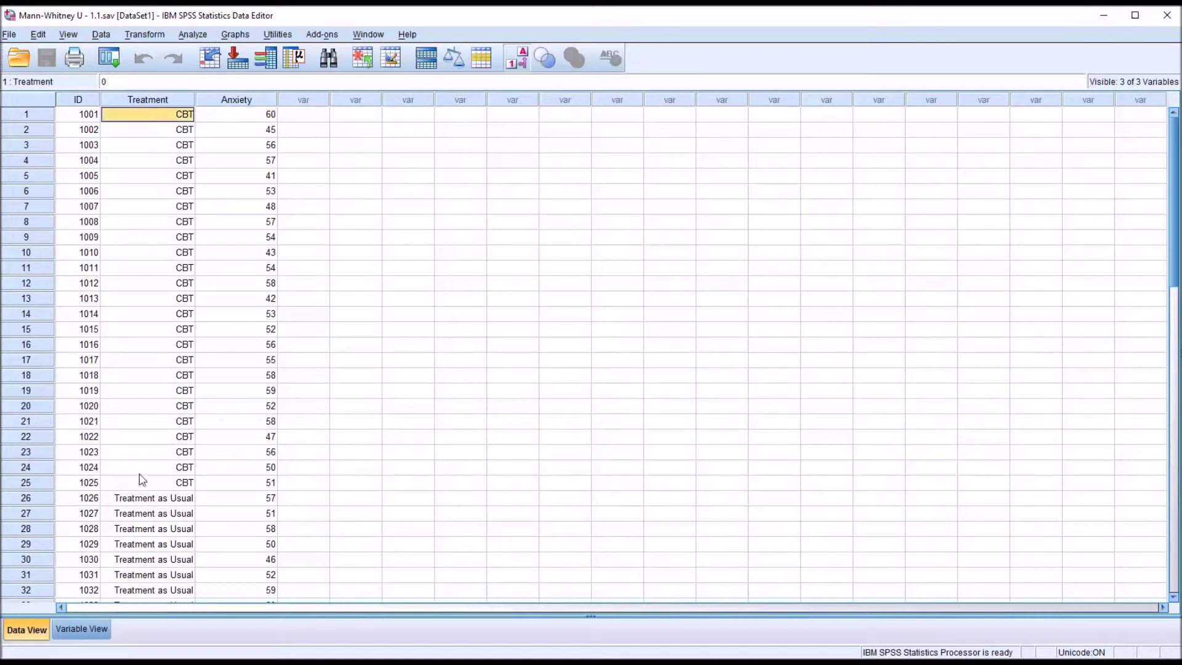
{"action": "left_click", "coordinate": [133, 502]}
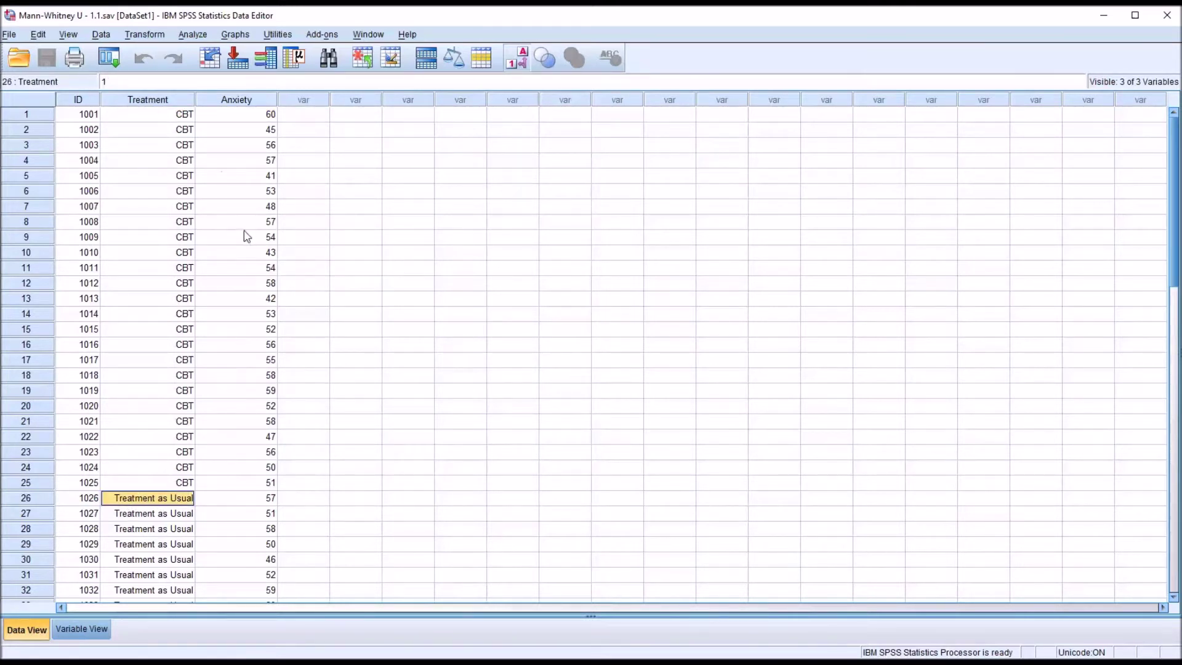
{"action": "left_click", "coordinate": [294, 119]}
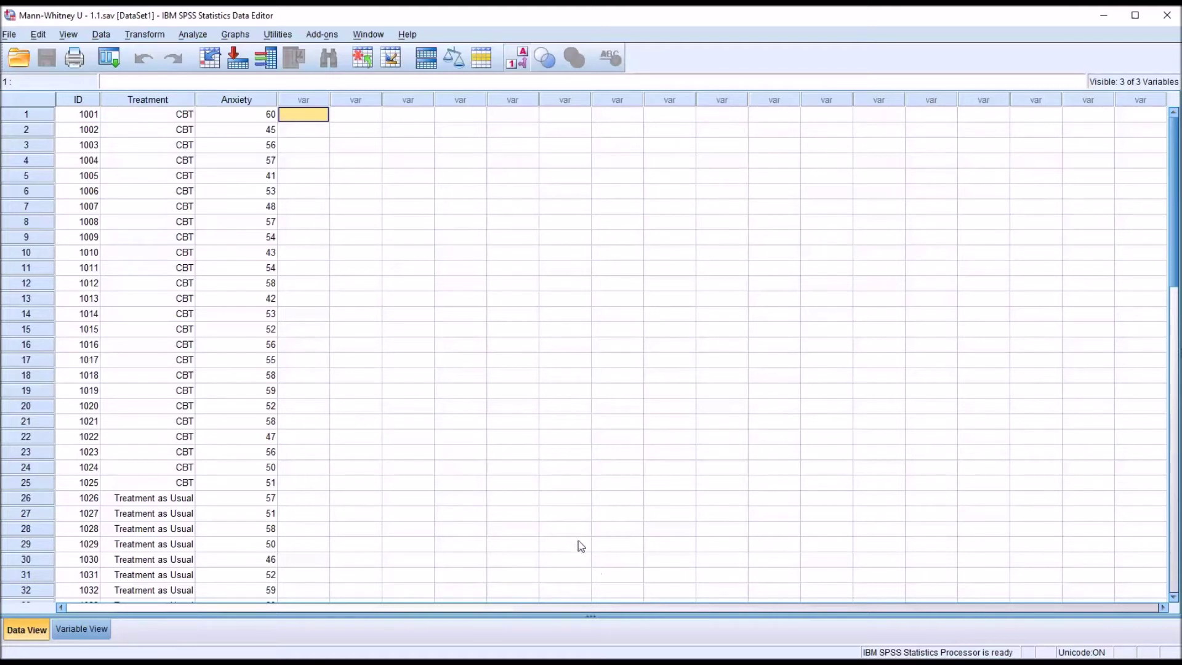
{"action": "left_click_drag", "start_coordinate": [209, 117], "coordinate": [225, 486]}
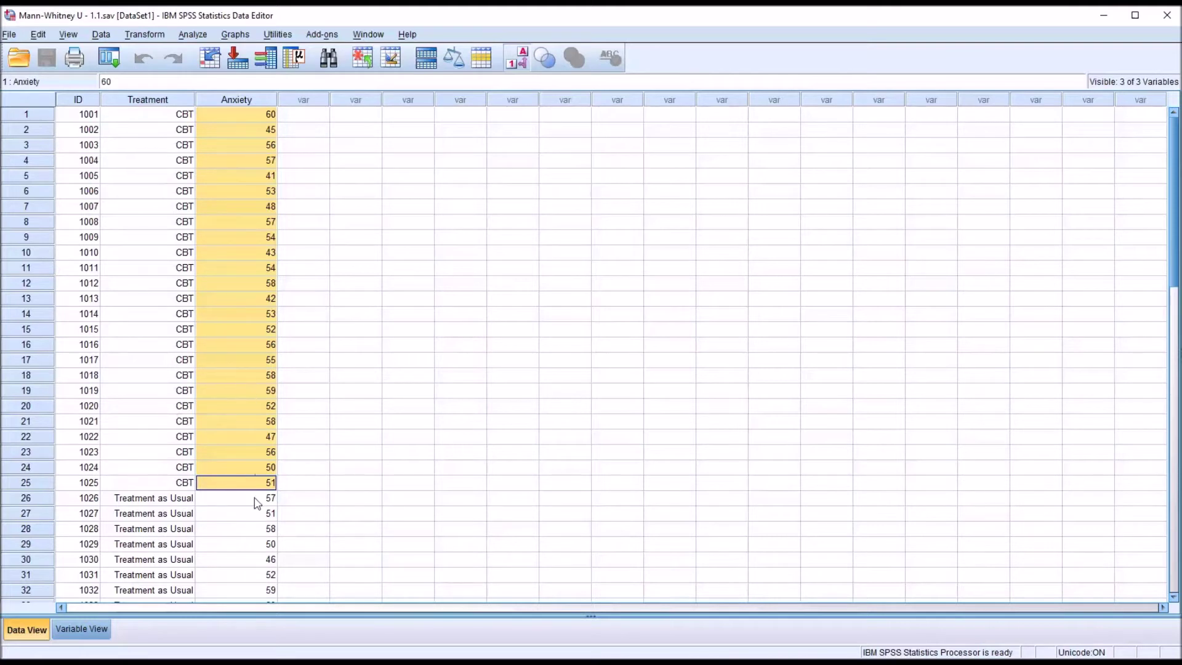
{"action": "mouse_move", "coordinate": [249, 503]}
{"action": "left_mouse_down"}
{"action": "mouse_move", "coordinate": [258, 628]}
{"action": "mouse_move", "coordinate": [238, 518]}
{"action": "left_mouse_up"}
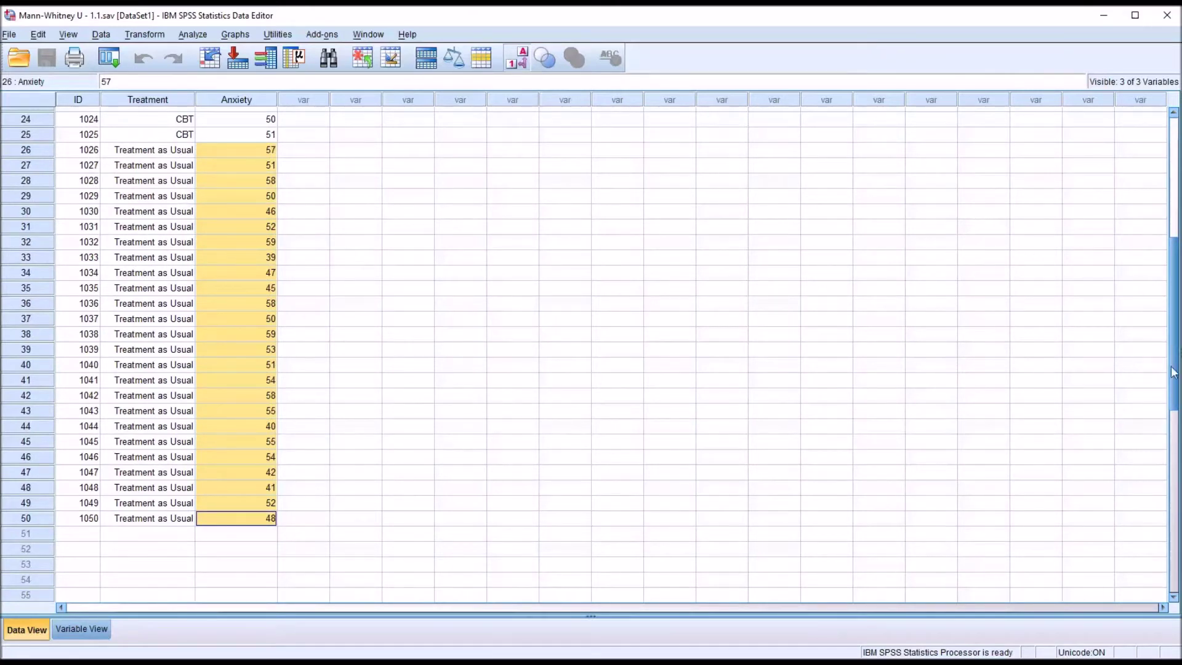
{"action": "left_click_drag", "start_coordinate": [1176, 373], "coordinate": [1168, 246]}
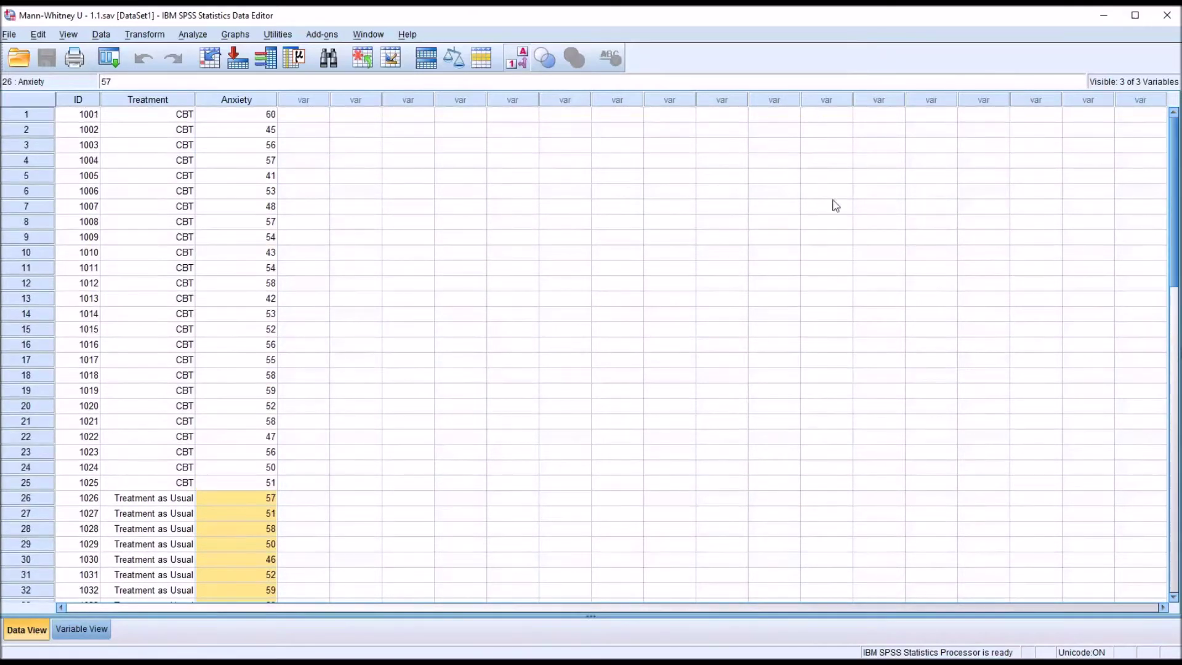
{"action": "left_click", "coordinate": [314, 117]}
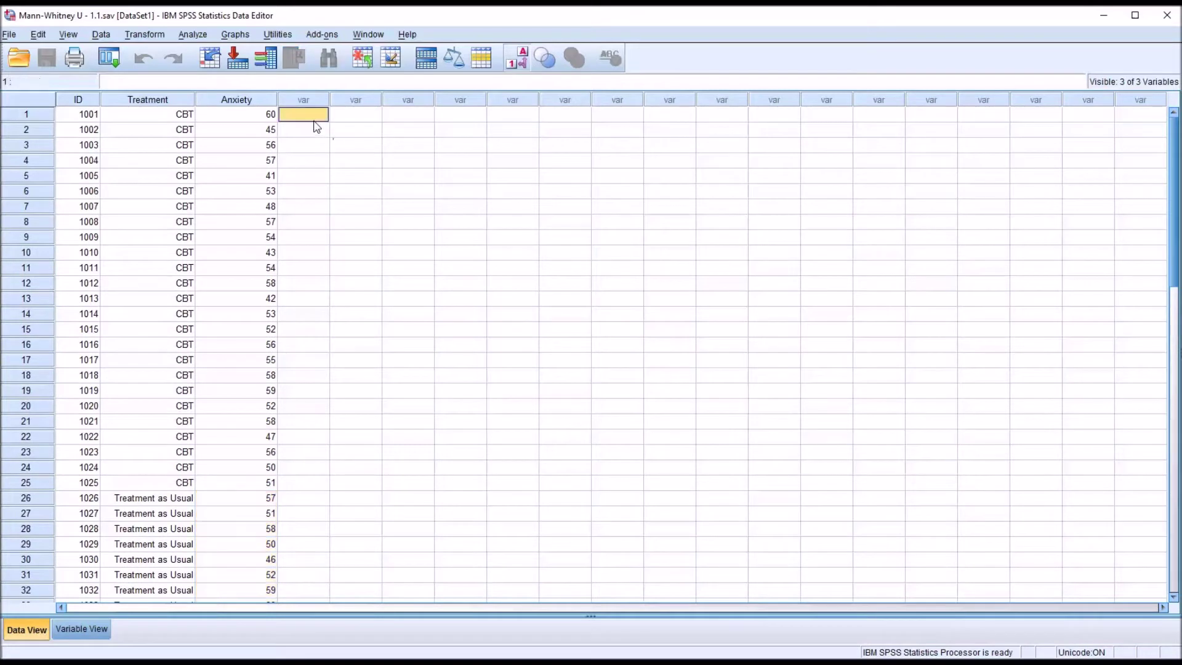
Step: Set up an Explore analysis with Anxiety as the dependent variable and Treatment as the factor
{"action": "left_click", "coordinate": [190, 35]}
{"action": "mouse_move", "coordinate": [252, 73]}
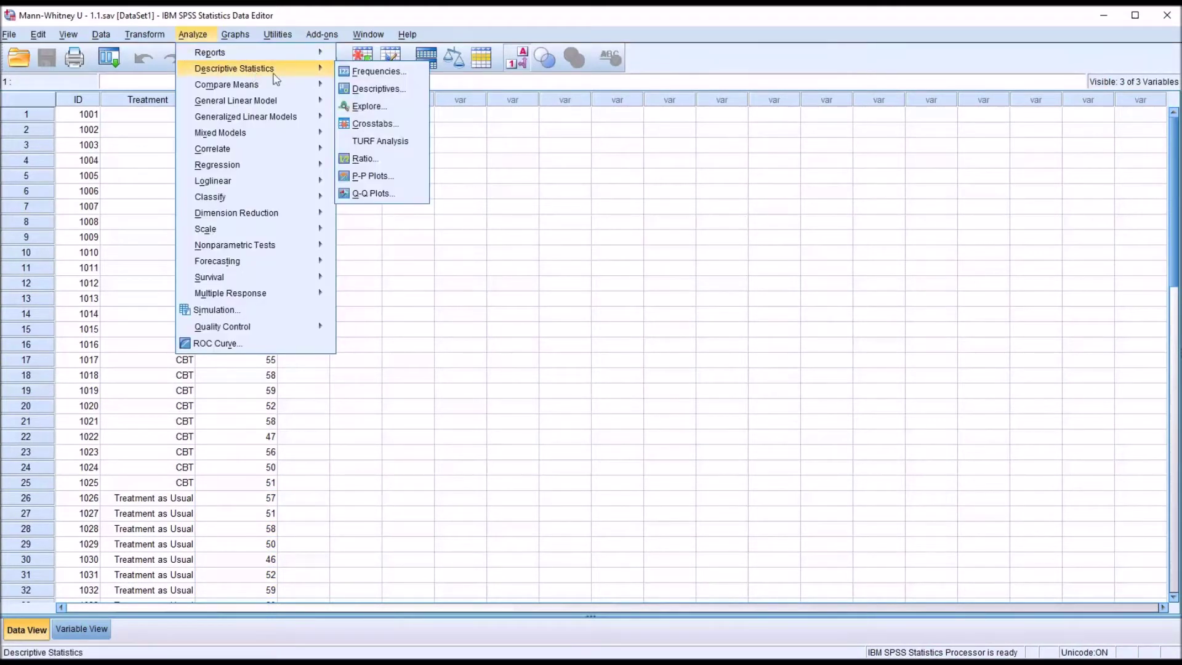
{"action": "left_click", "coordinate": [370, 107]}
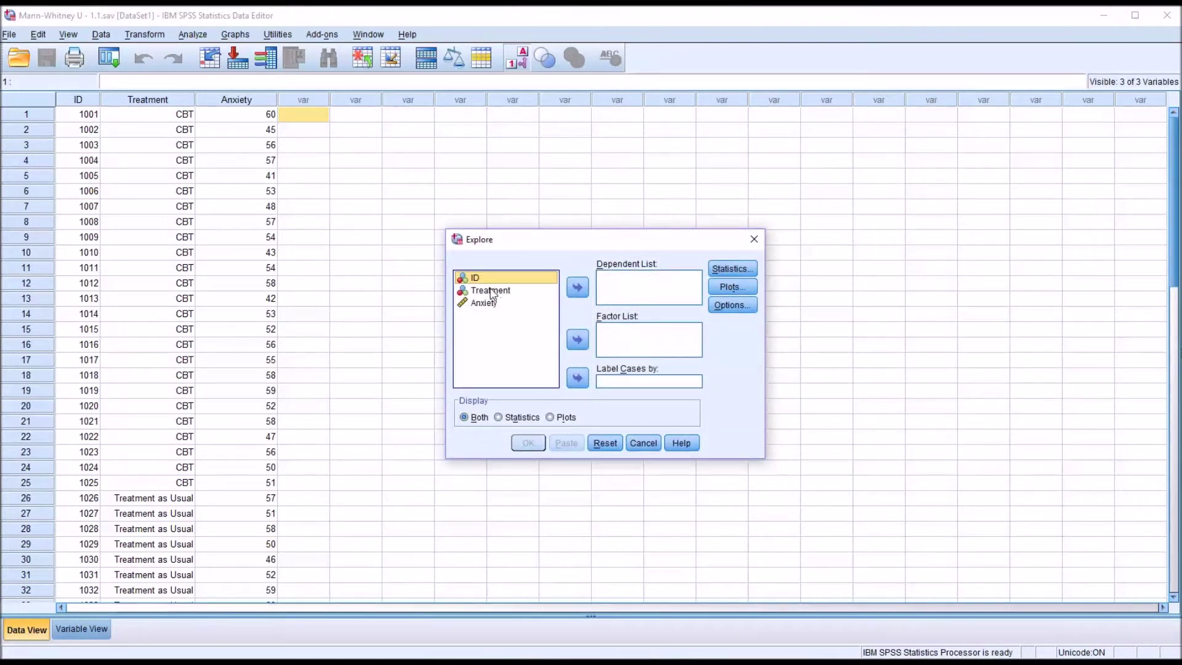
{"action": "left_click", "coordinate": [492, 291]}
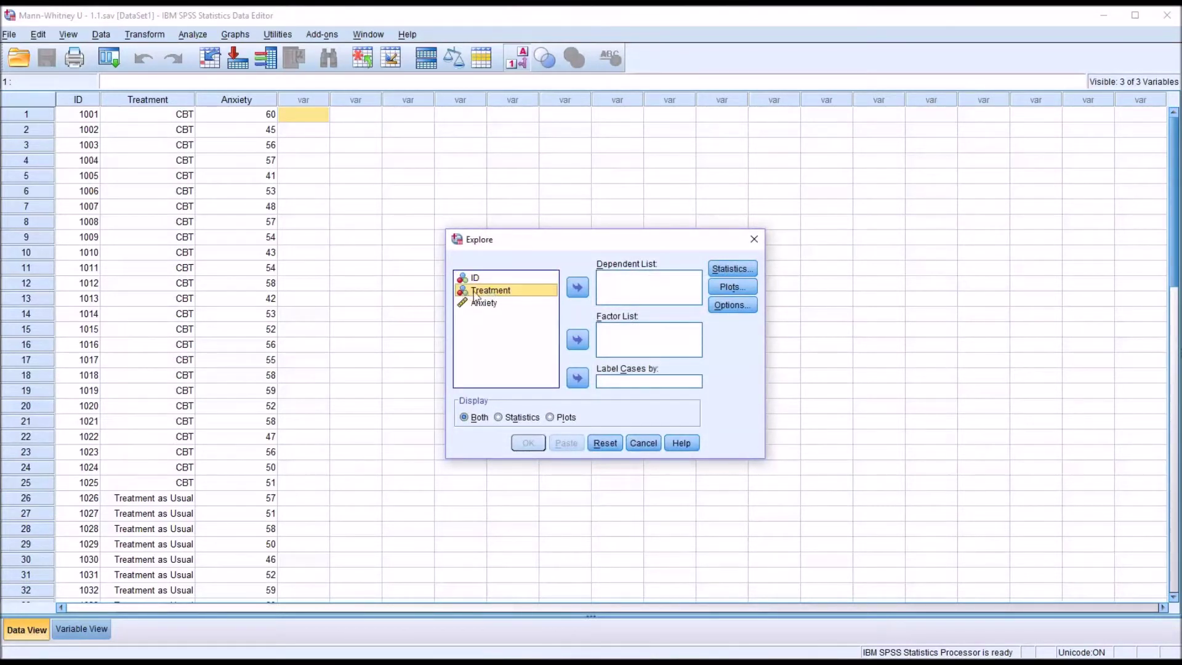
{"action": "left_click_drag", "start_coordinate": [466, 296], "coordinate": [620, 340]}
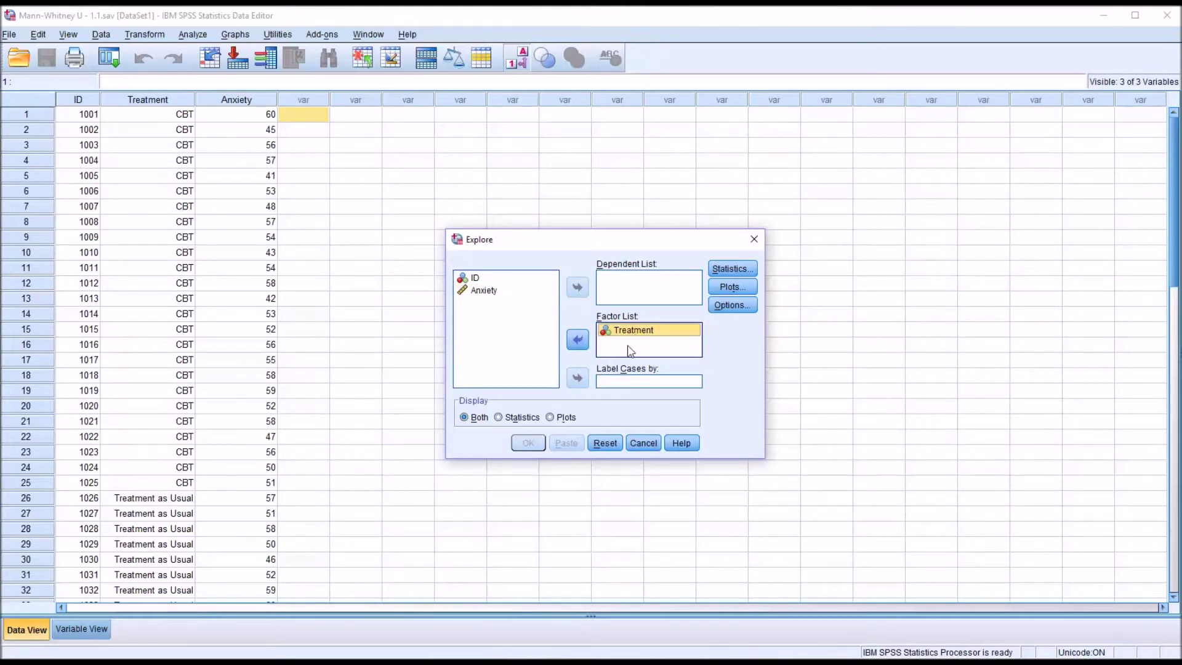
{"action": "left_click", "coordinate": [481, 293]}
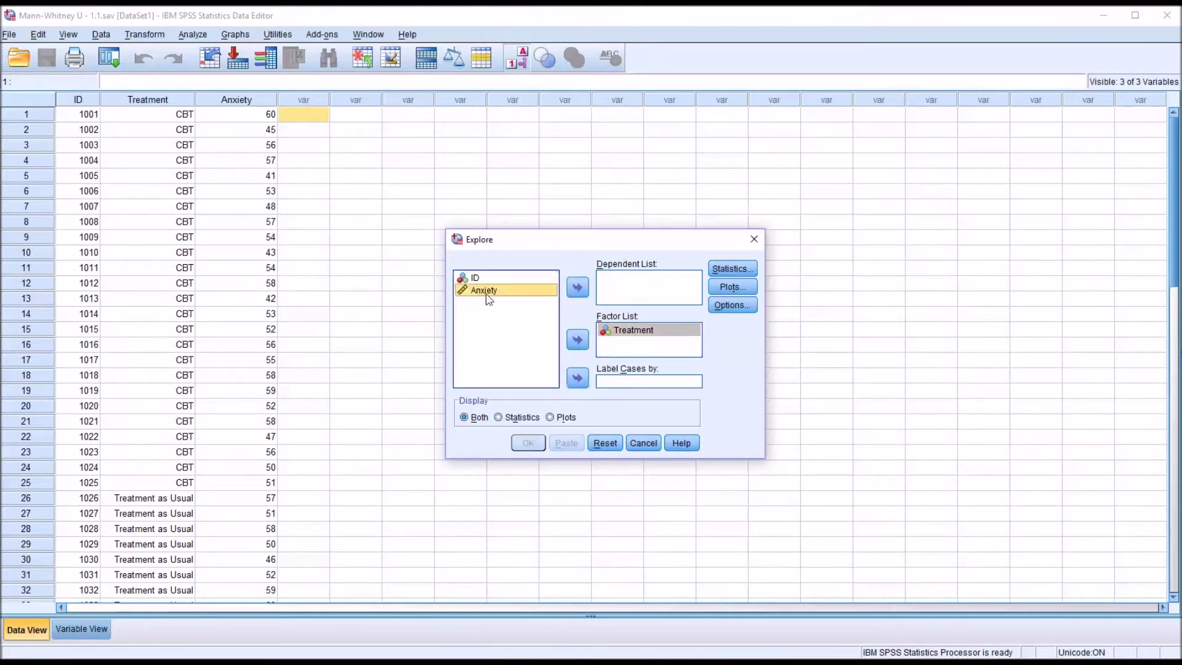
{"action": "left_click_drag", "start_coordinate": [482, 296], "coordinate": [623, 292]}
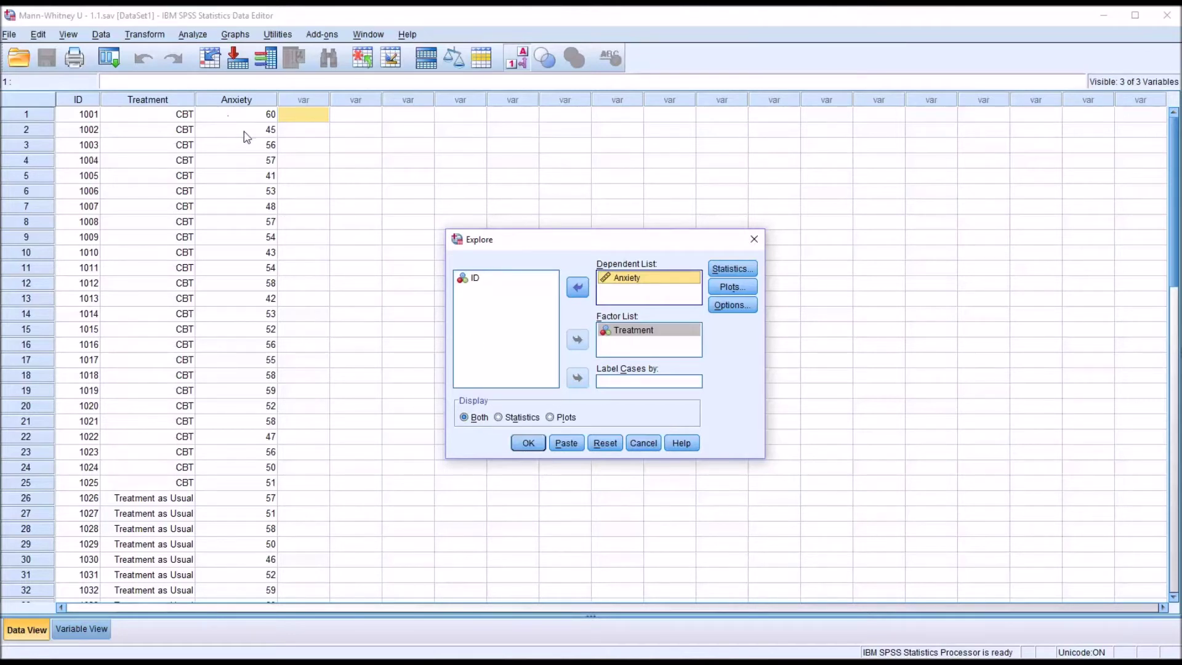
Step: Keep Descriptives in the Explore statistics, disable the stem-and-leaf plot and enable normality plots with tests
{"action": "left_click", "coordinate": [726, 272]}
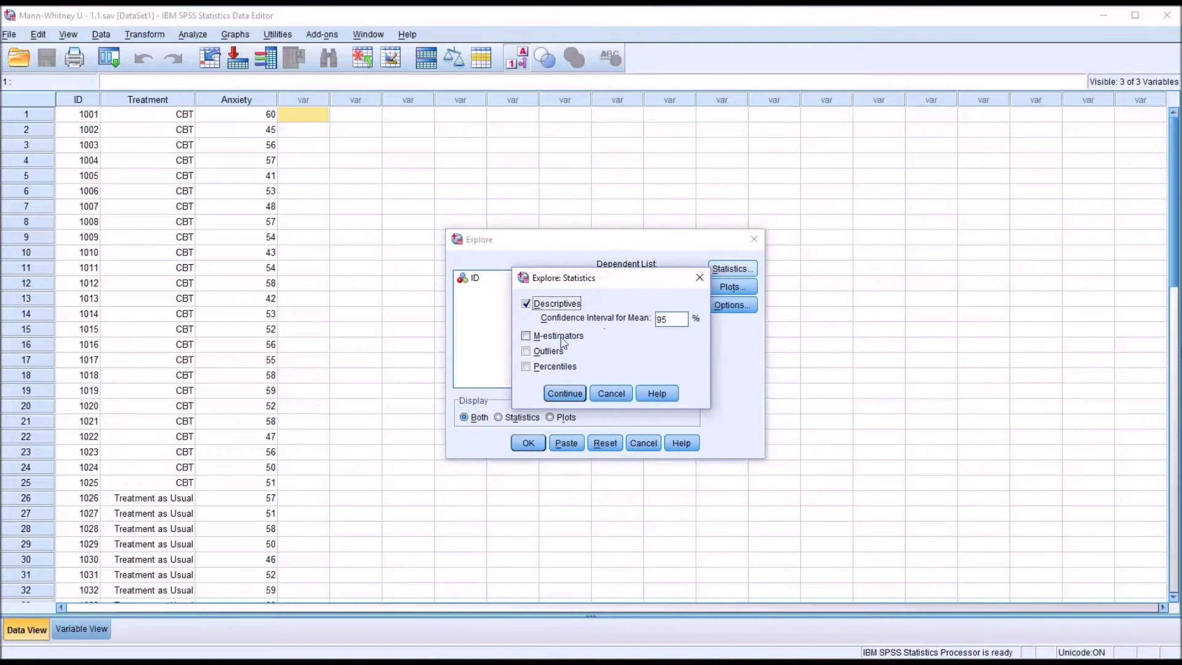
{"action": "left_click", "coordinate": [565, 394]}
{"action": "left_click", "coordinate": [728, 290]}
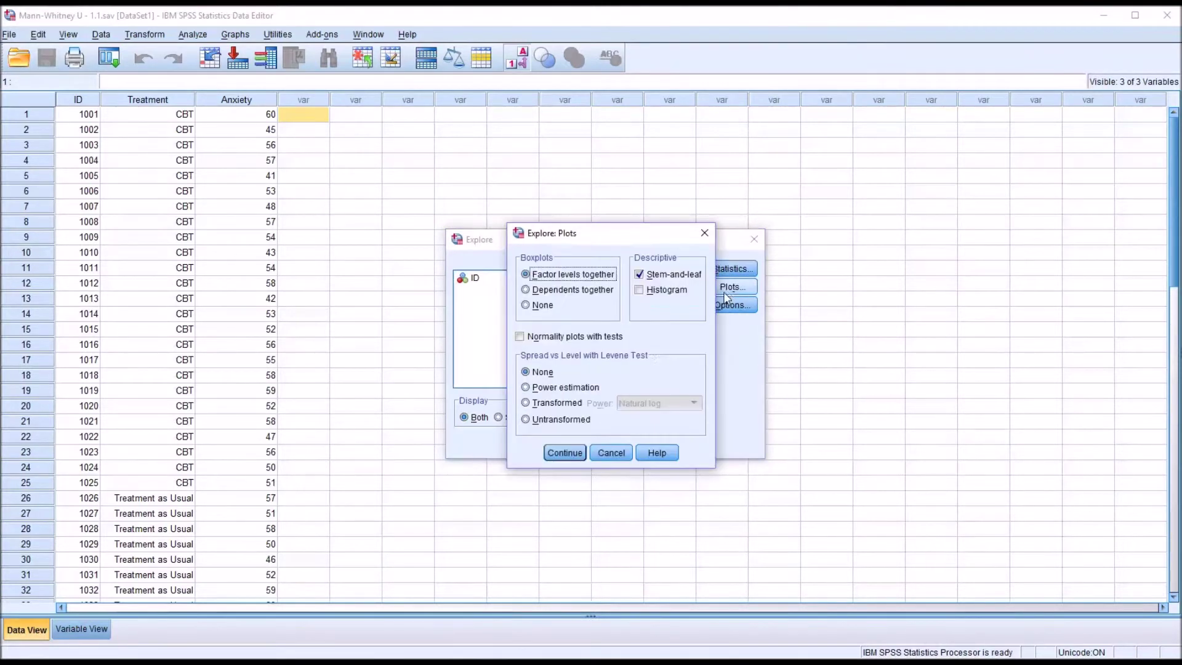
{"action": "left_click", "coordinate": [639, 275]}
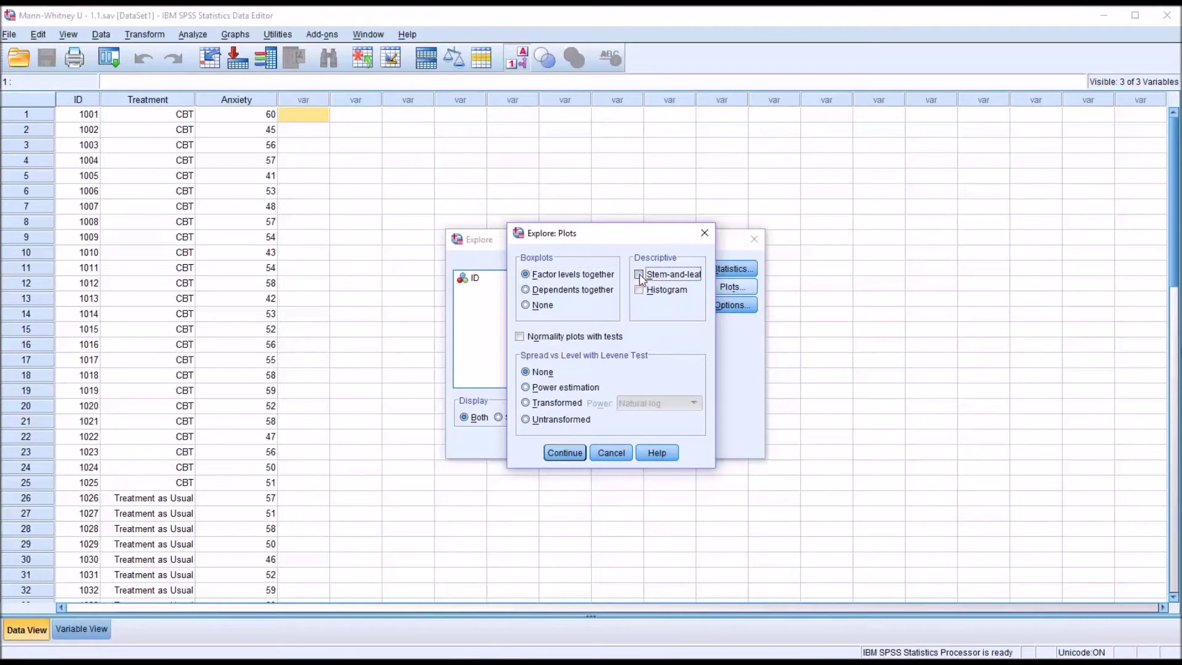
{"action": "left_click", "coordinate": [521, 337]}
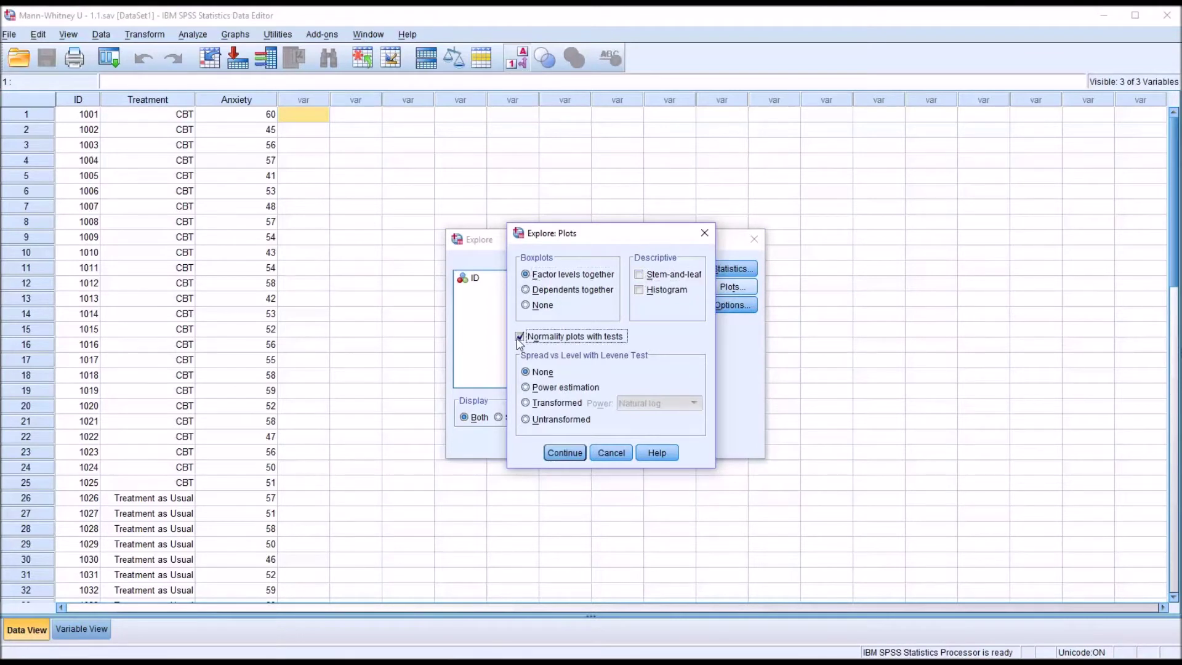
{"action": "left_click", "coordinate": [565, 453]}
Step: Keep missing cases excluded listwise and run the Explore analysis
{"action": "left_click", "coordinate": [719, 306]}
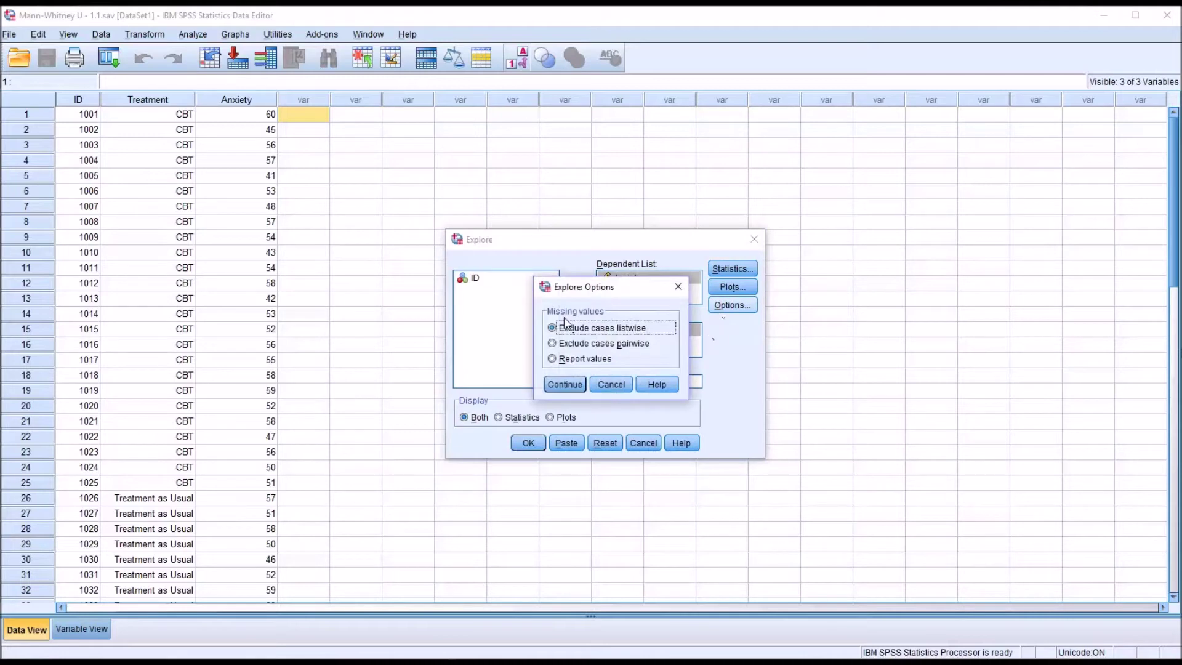
{"action": "left_click", "coordinate": [562, 385]}
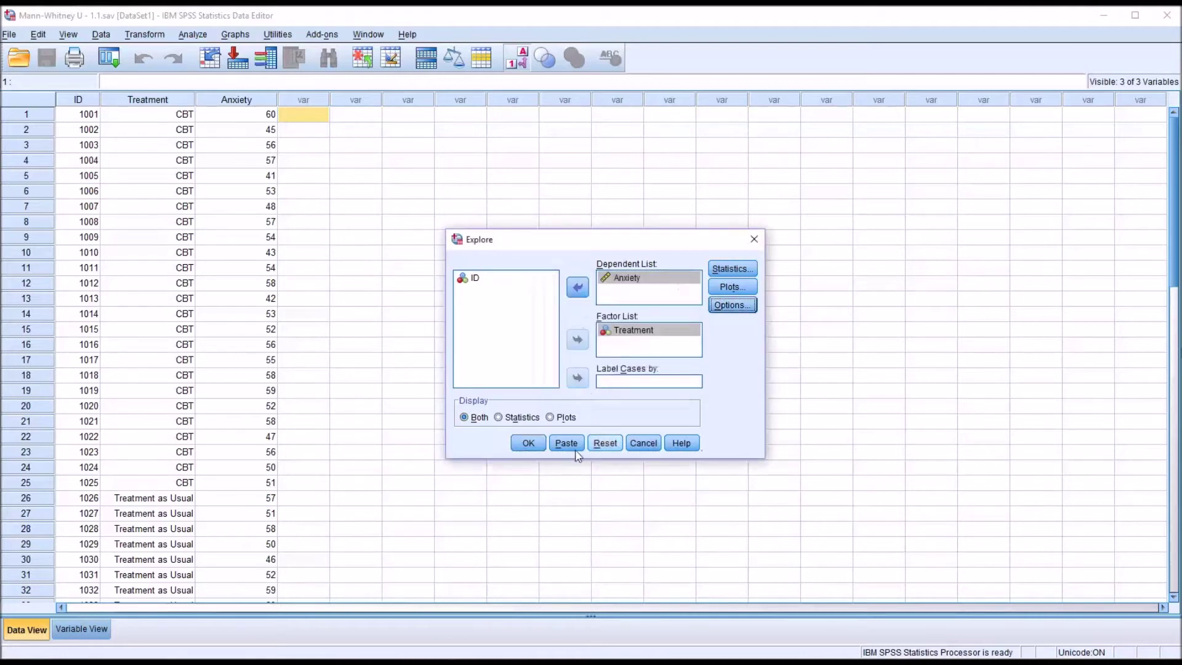
{"action": "left_click", "coordinate": [528, 443]}
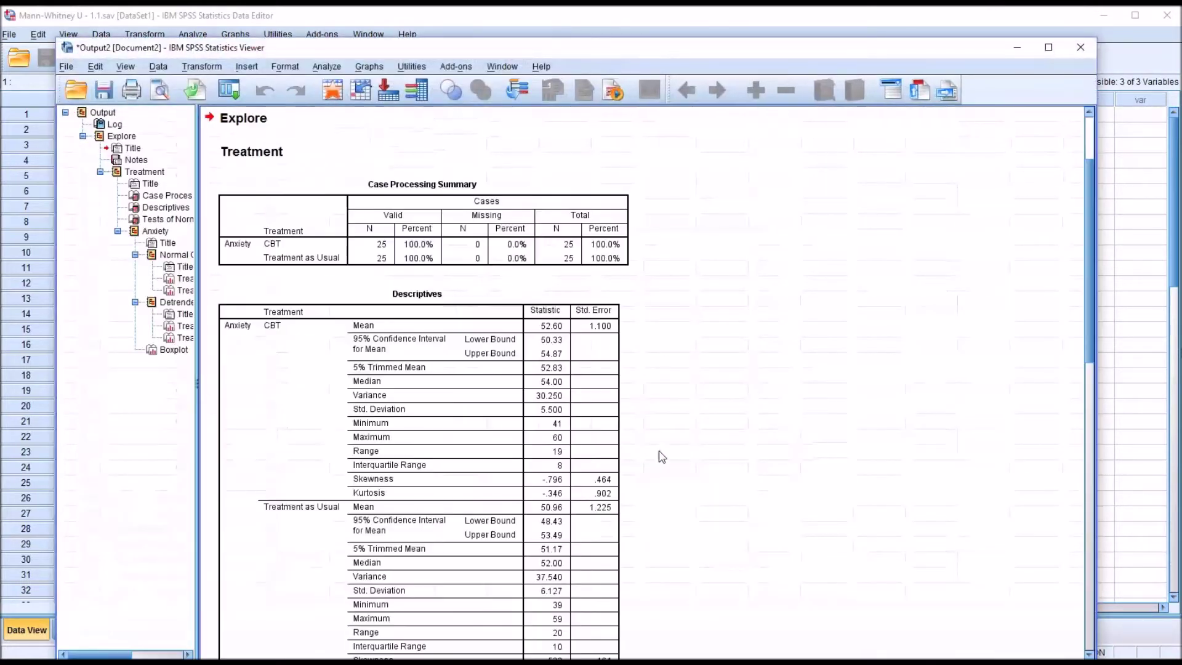
Step: Examine the Descriptives skewness and kurtosis and the Shapiro-Wilk significance for both treatment groups in the output
{"action": "left_click_drag", "start_coordinate": [696, 49], "coordinate": [709, 22]}
{"action": "left_click", "coordinate": [644, 174]}
{"action": "left_click", "coordinate": [683, 285]}
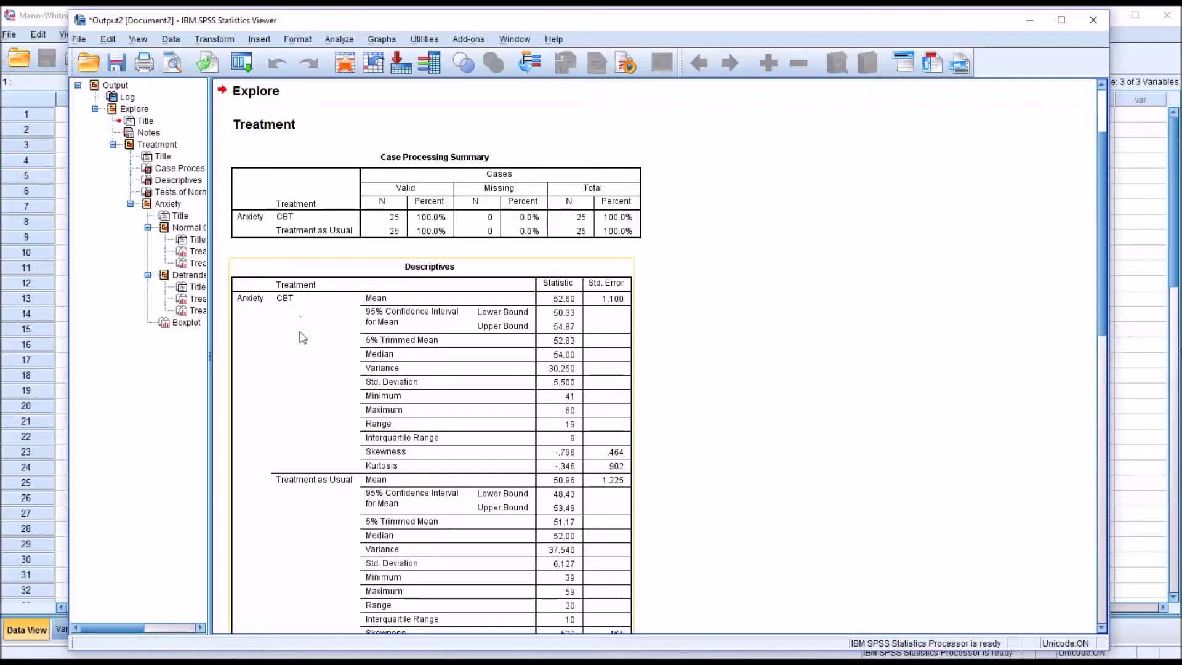
{"action": "left_click_drag", "start_coordinate": [1104, 310], "coordinate": [1079, 345]}
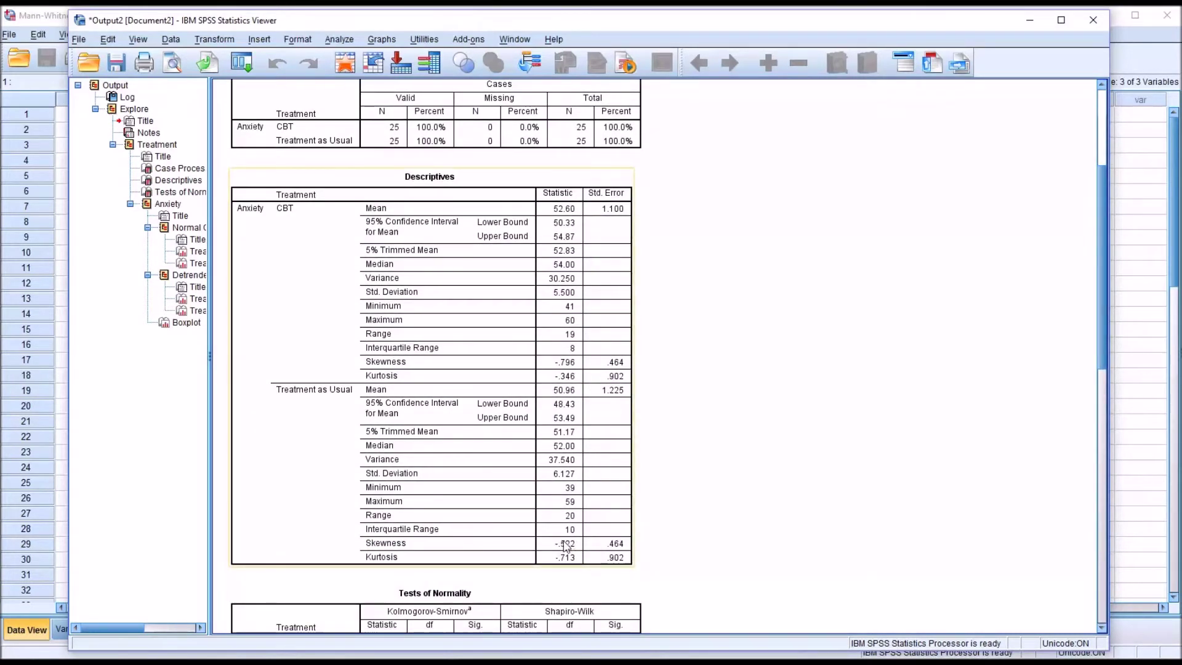
{"action": "left_click_drag", "start_coordinate": [1095, 355], "coordinate": [1100, 407]}
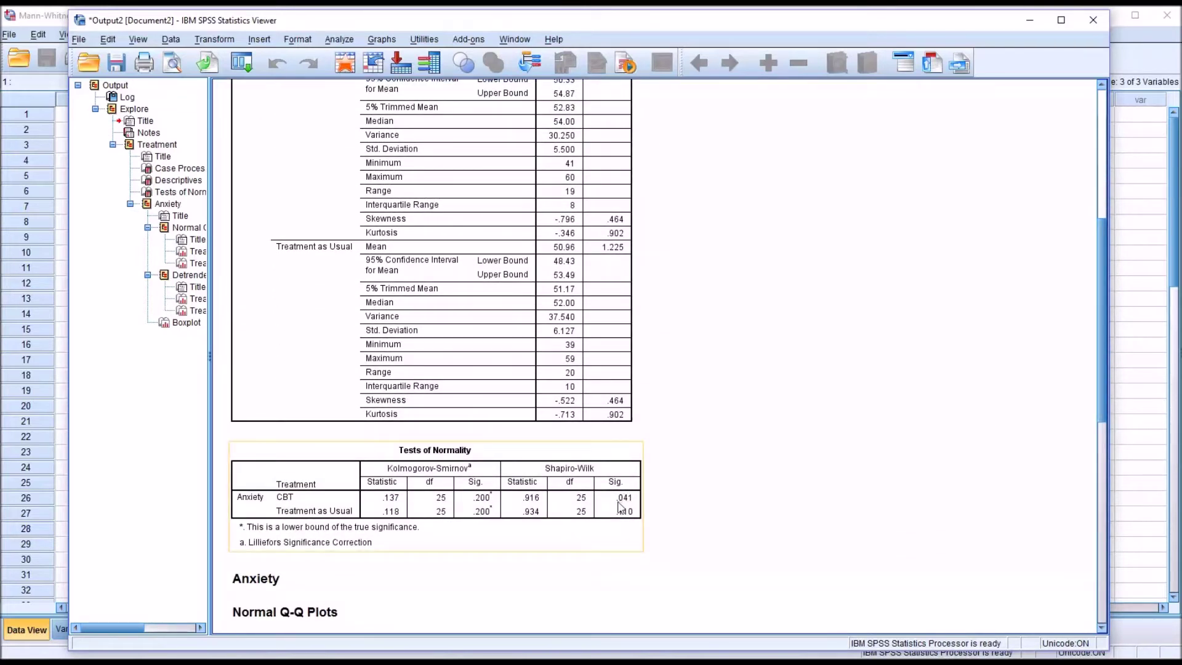
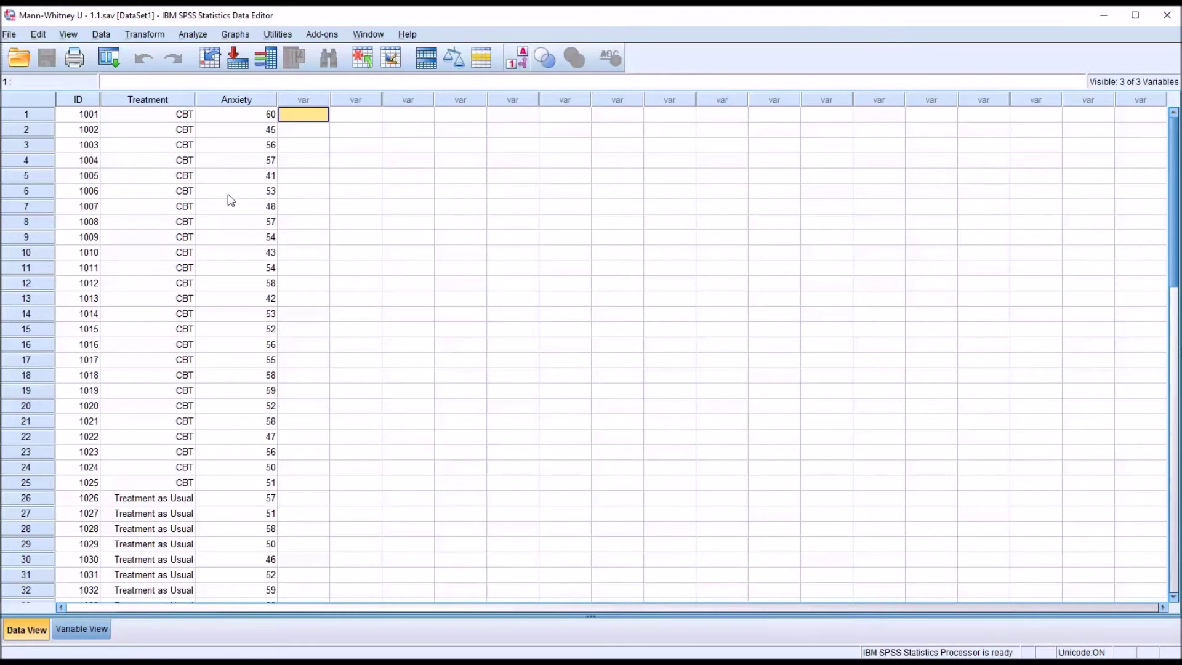
Step: Review the Treatment column's two groups and the Anxiety scores belonging to the CBT and Treatment as Usual rows
{"action": "left_click", "coordinate": [147, 101]}
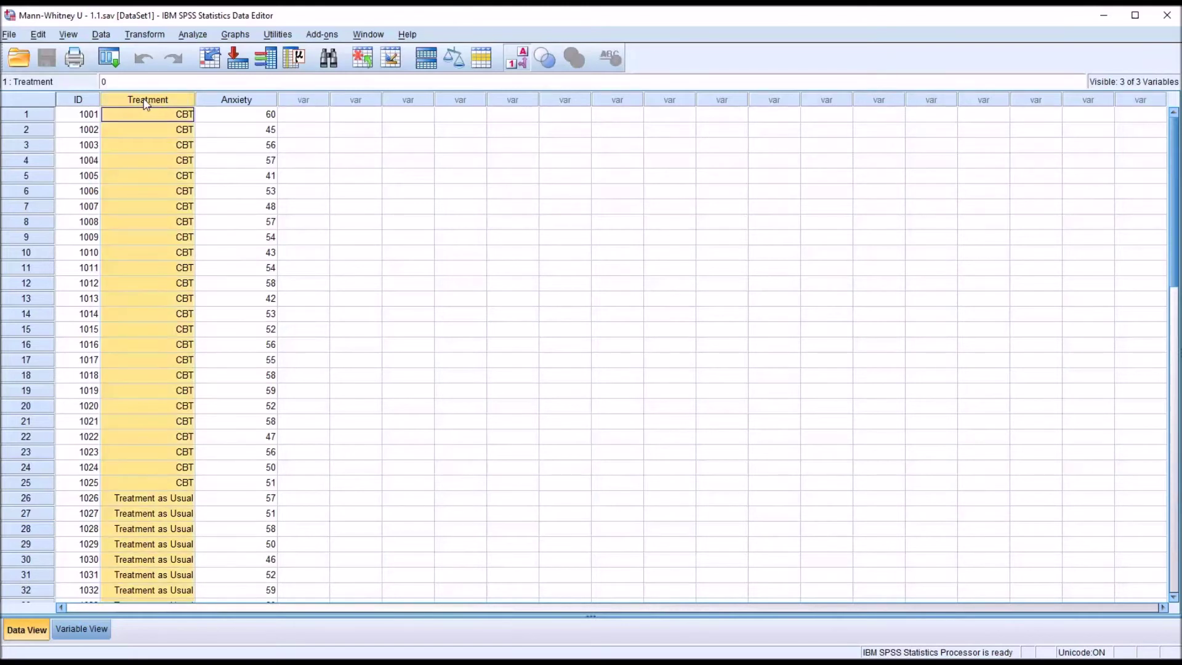
{"action": "double_click", "coordinate": [145, 115]}
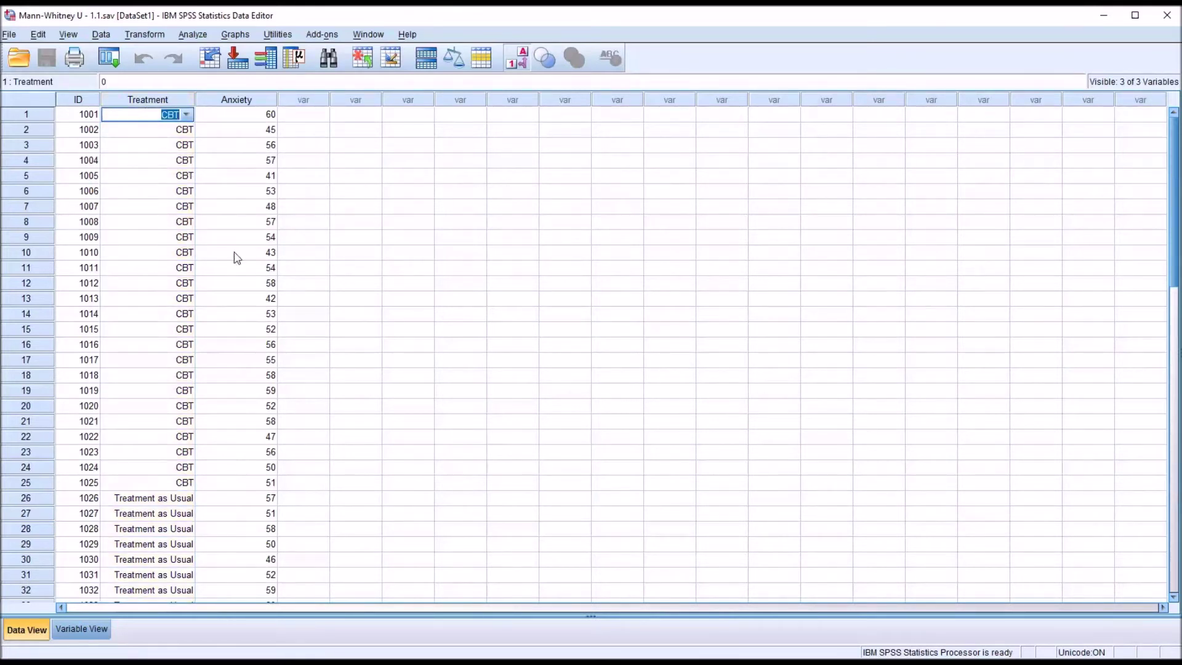
{"action": "left_click", "coordinate": [154, 103]}
{"action": "double_click", "coordinate": [151, 117]}
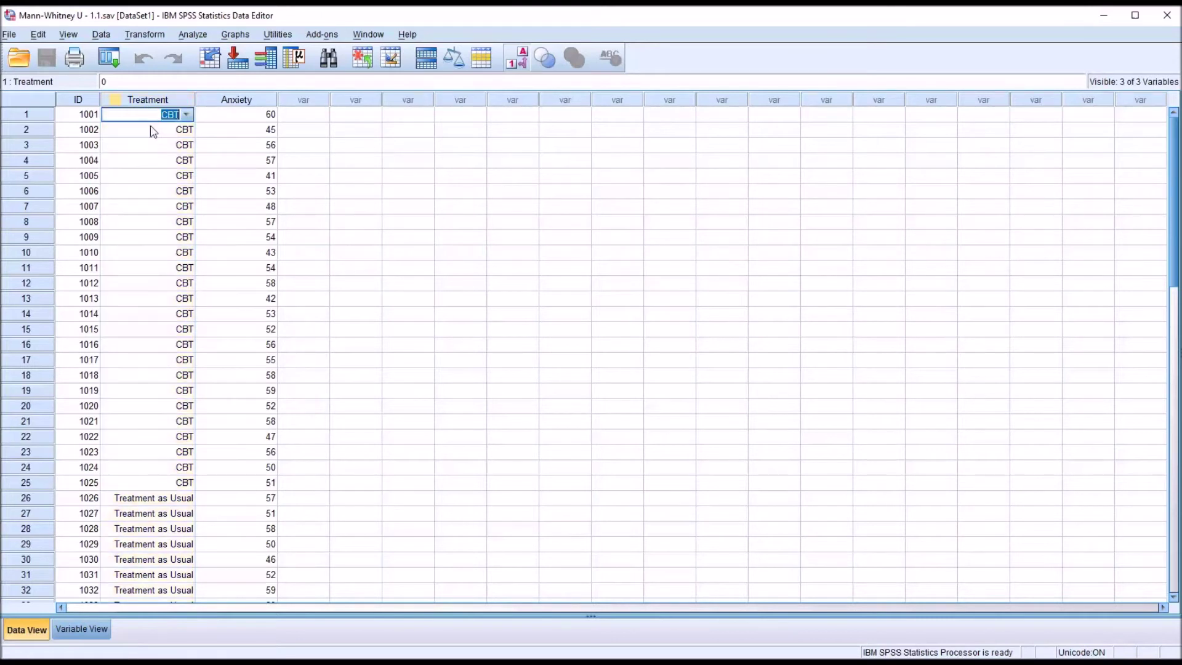
{"action": "left_click", "coordinate": [152, 496]}
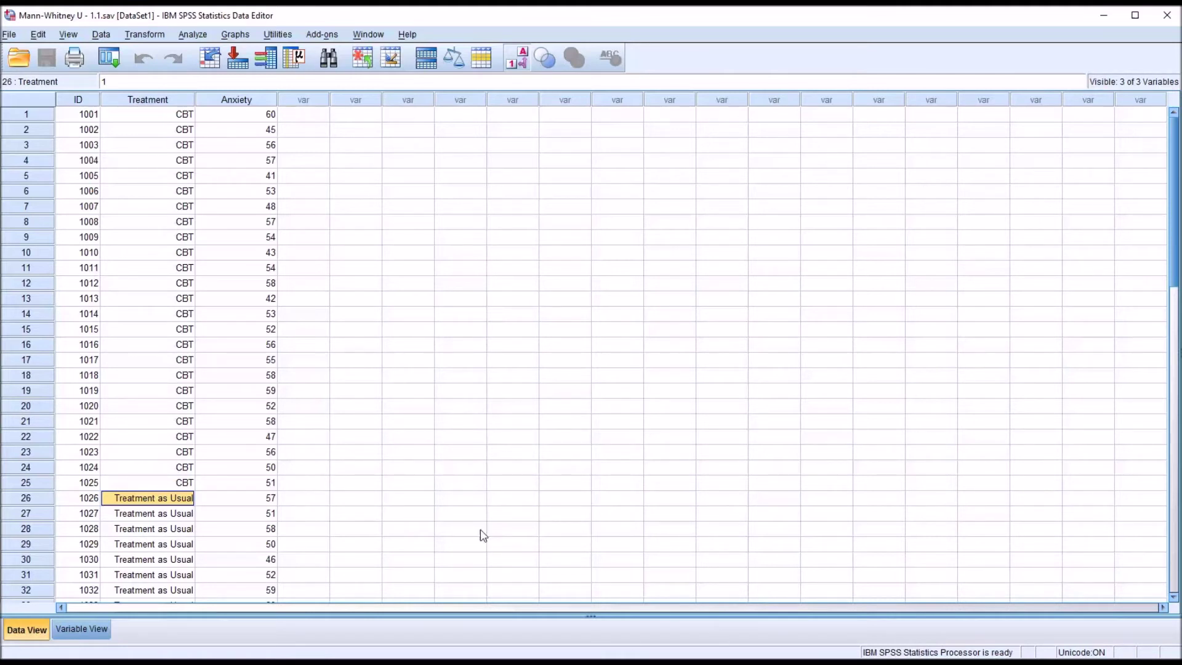
{"action": "left_click", "coordinate": [243, 100]}
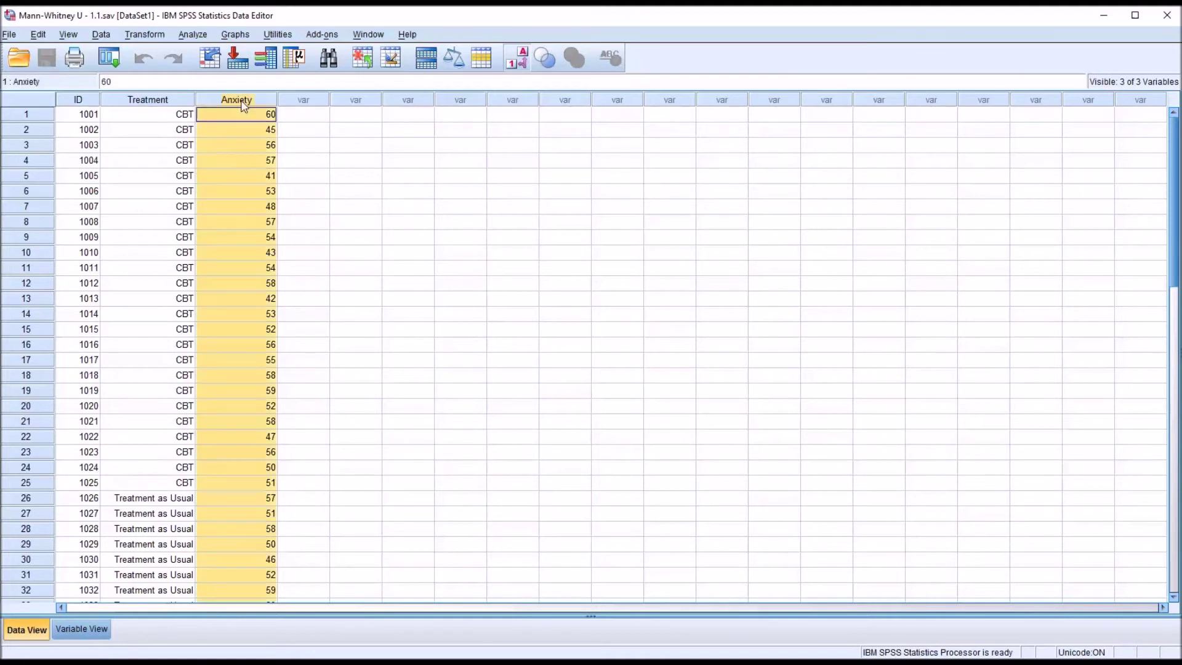
{"action": "left_click", "coordinate": [285, 118]}
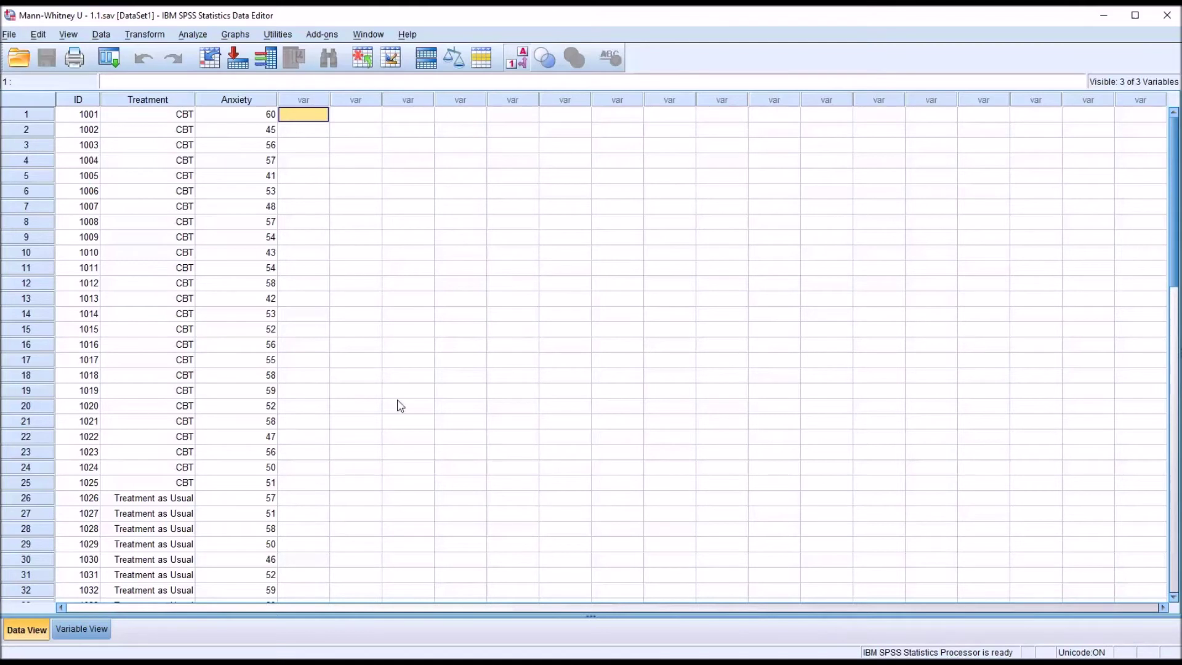
{"action": "left_click", "coordinate": [237, 99]}
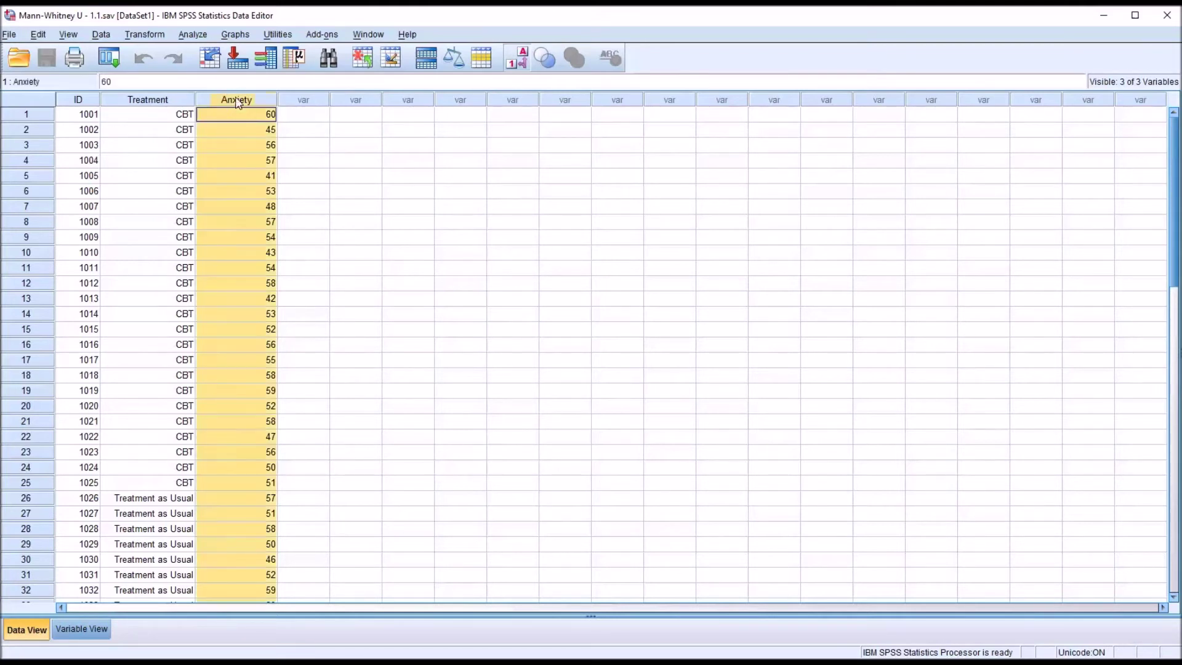
{"action": "left_click", "coordinate": [298, 117]}
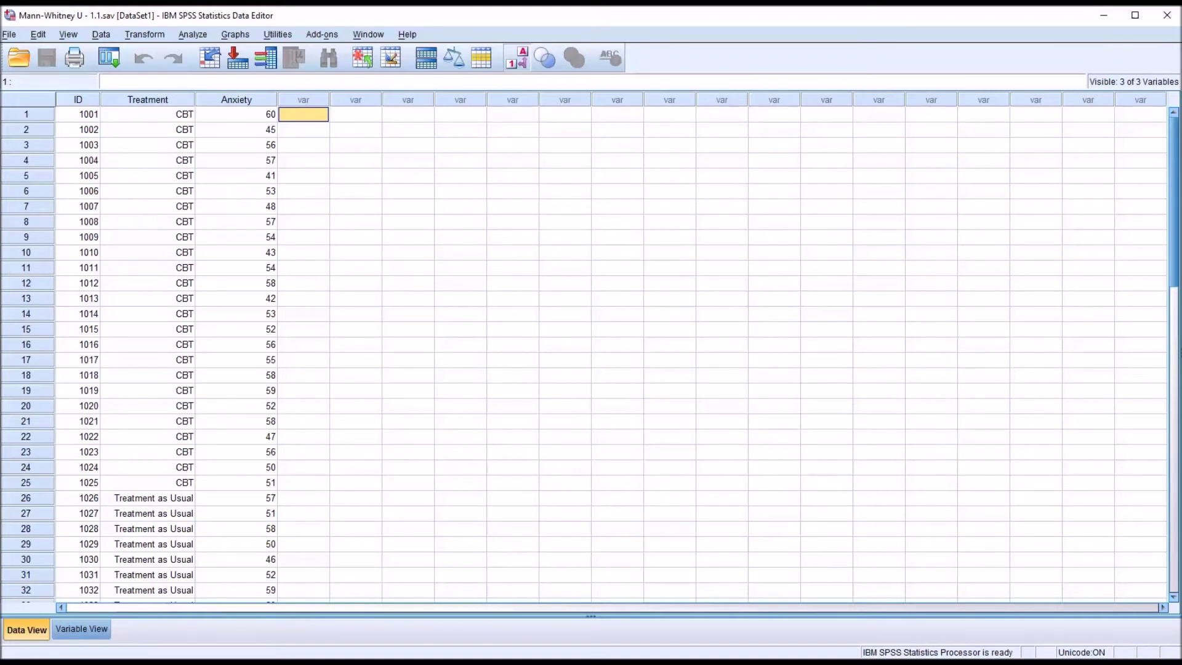
{"action": "left_click_drag", "start_coordinate": [234, 117], "coordinate": [234, 482]}
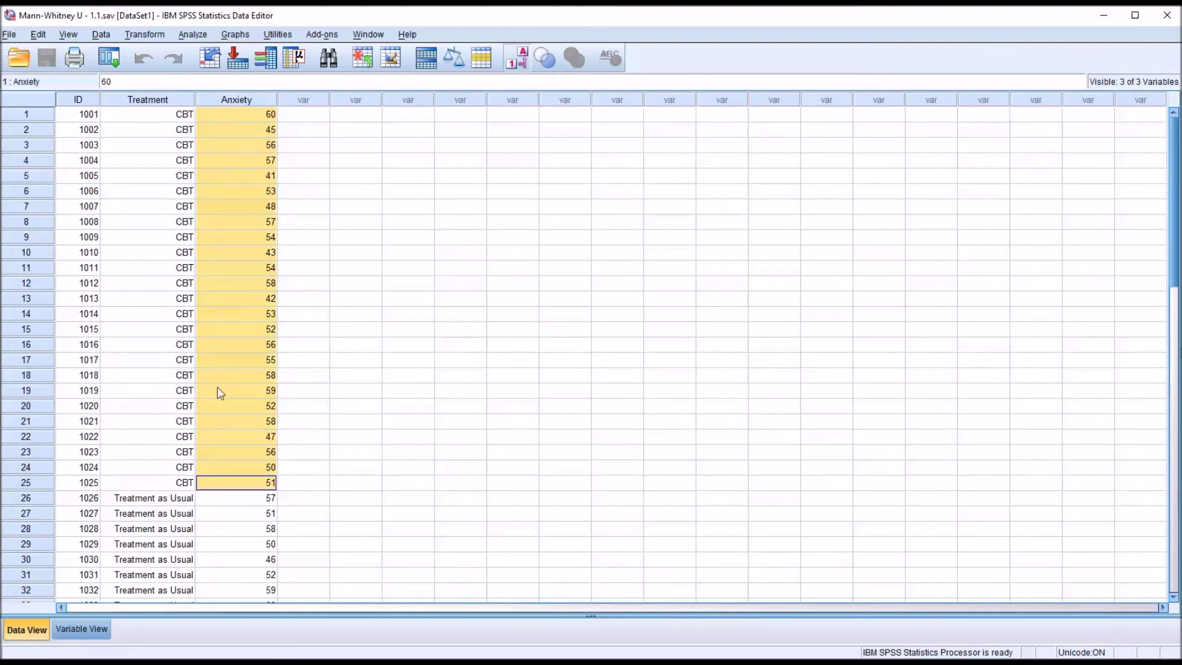
{"action": "left_click_drag", "start_coordinate": [243, 499], "coordinate": [242, 567]}
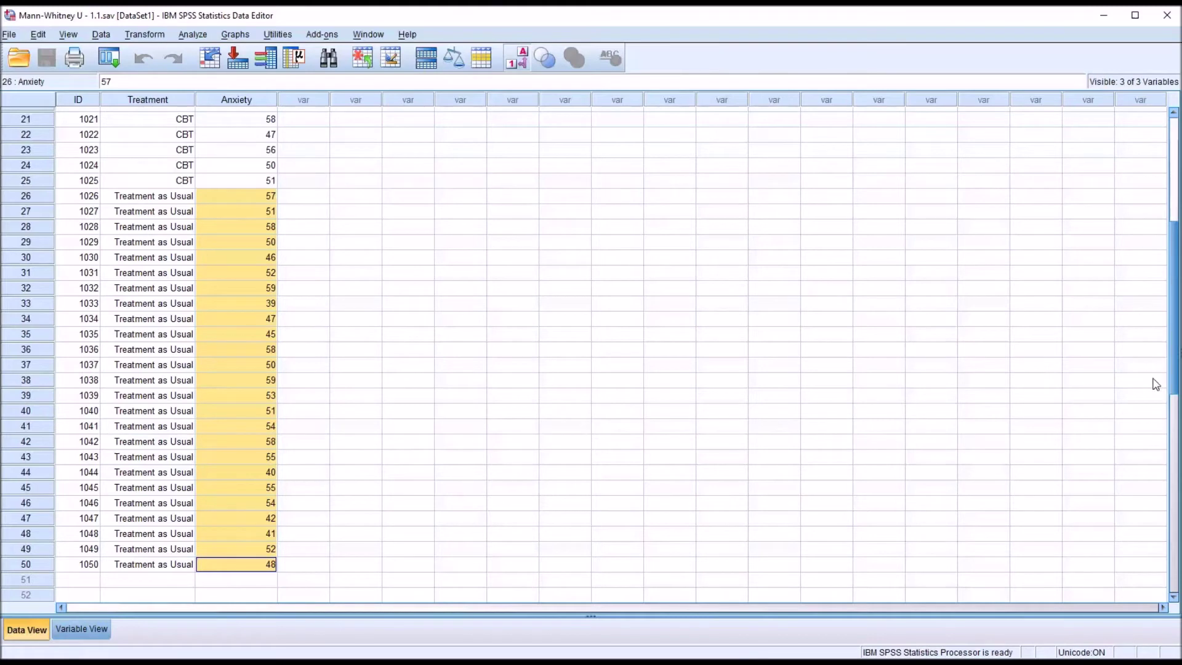
{"action": "left_click_drag", "start_coordinate": [1174, 386], "coordinate": [1157, 241]}
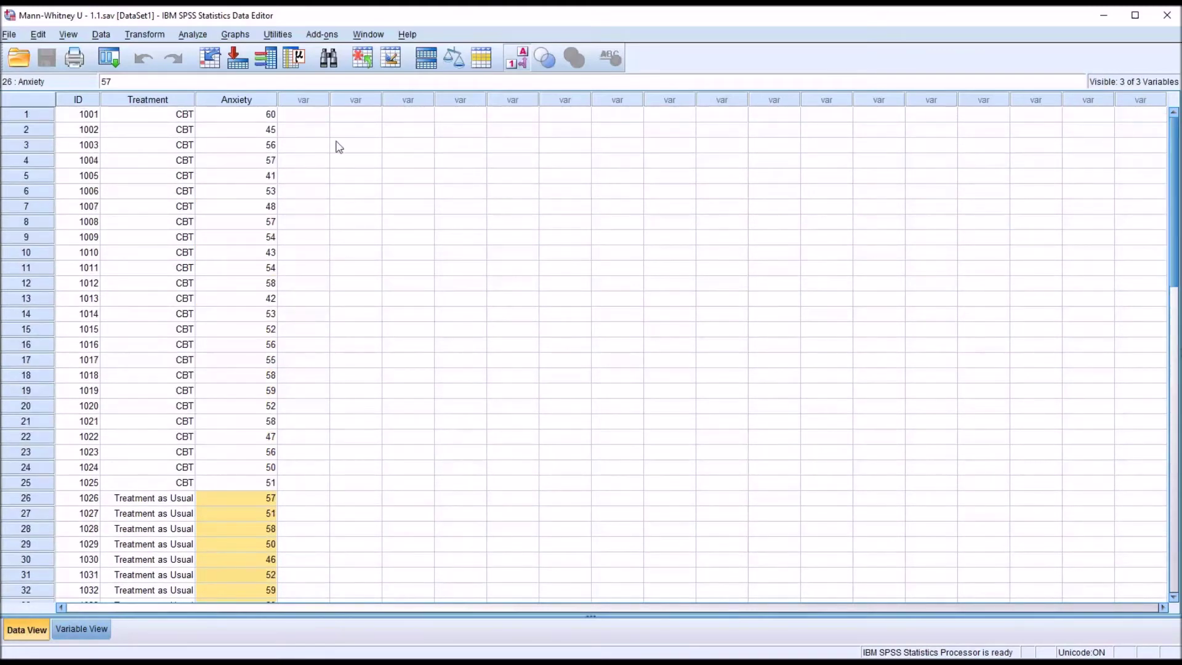
{"action": "left_click", "coordinate": [308, 119]}
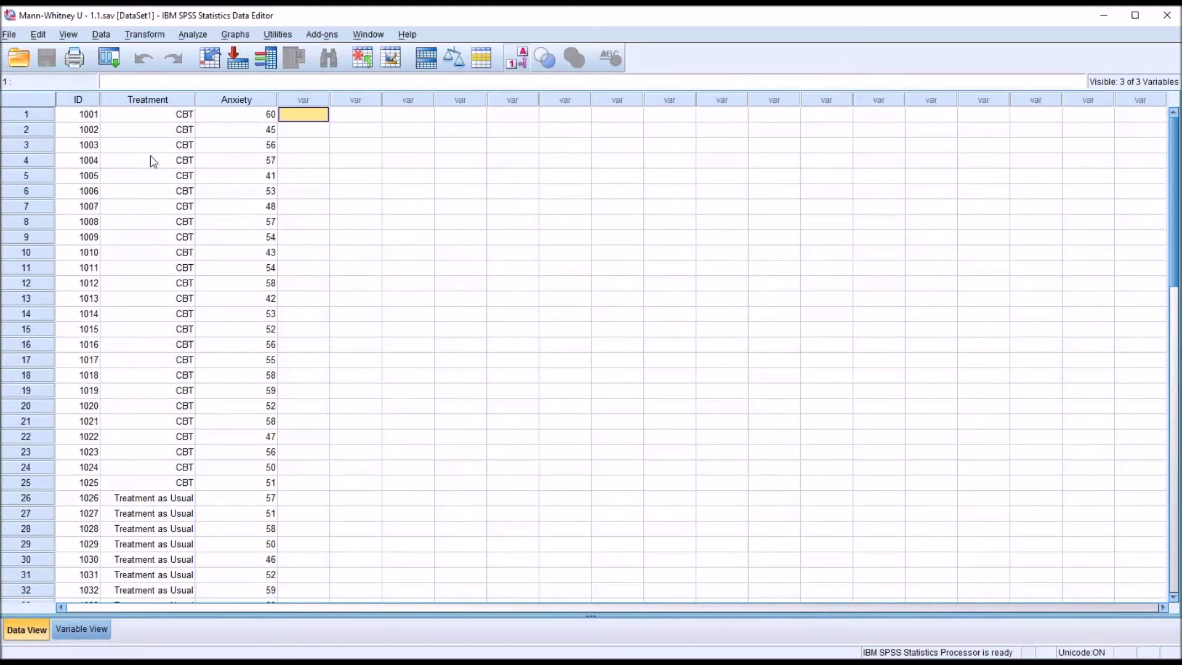
Step: Reopen the Explore analysis and set its statistics to report Outliers instead of Descriptives
{"action": "left_click", "coordinate": [191, 35]}
{"action": "mouse_move", "coordinate": [220, 71]}
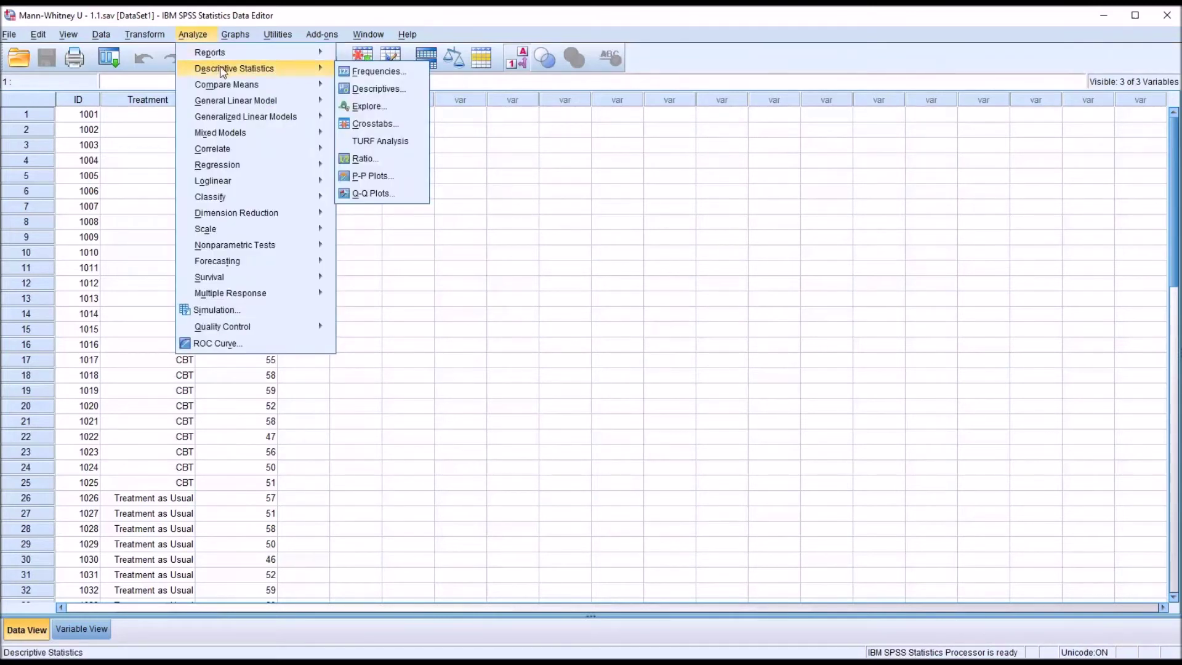
{"action": "left_click", "coordinate": [357, 106]}
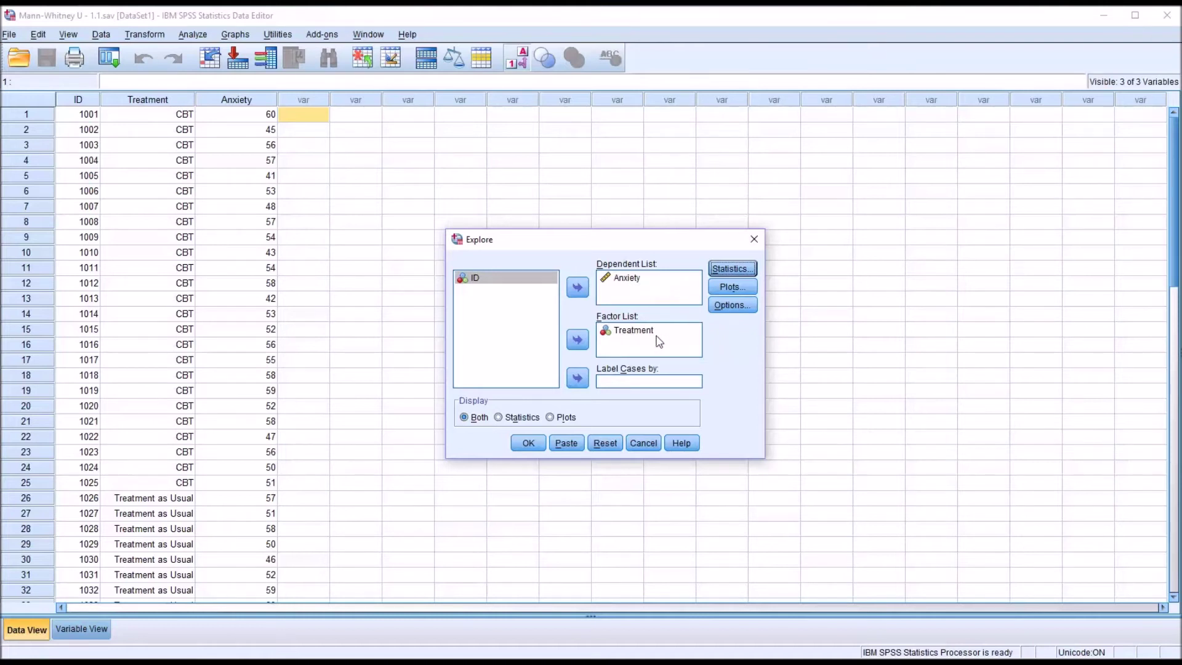
{"action": "left_click", "coordinate": [723, 272]}
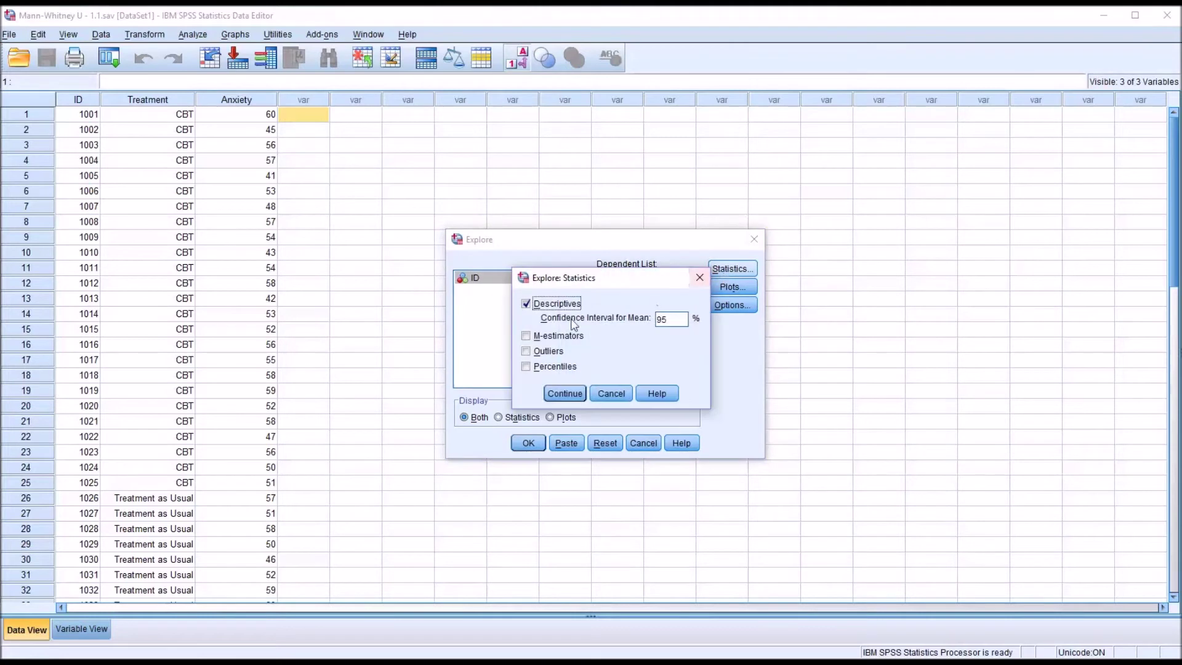
{"action": "left_click", "coordinate": [527, 353]}
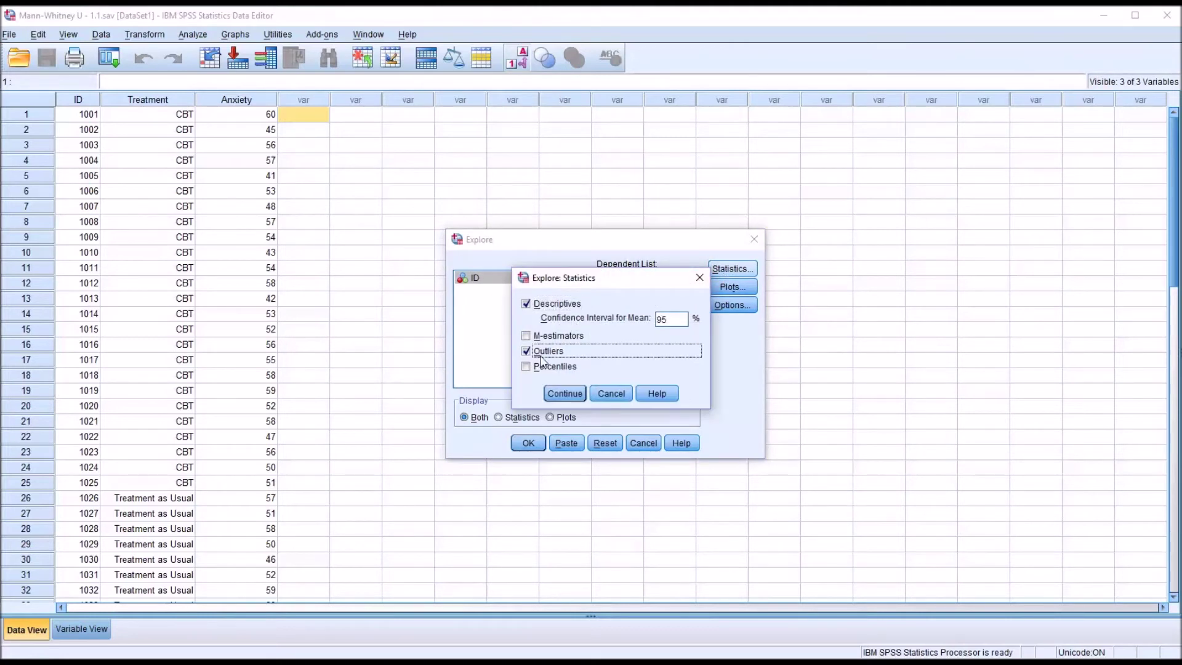
{"action": "left_click", "coordinate": [528, 304]}
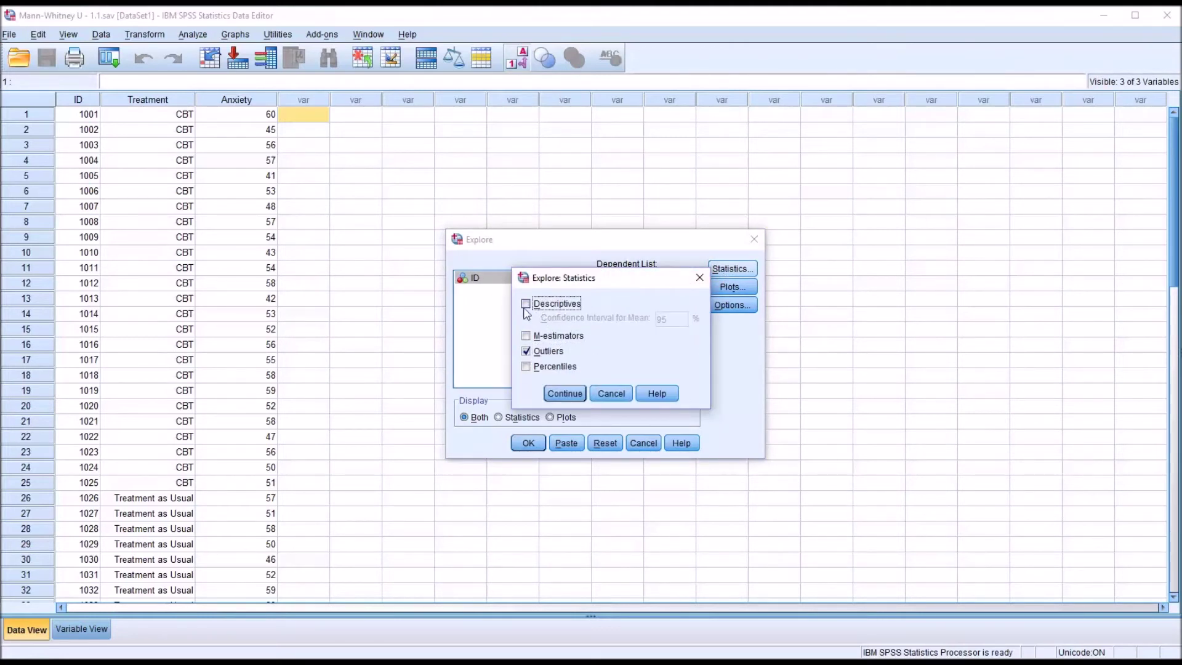
{"action": "left_click", "coordinate": [565, 394]}
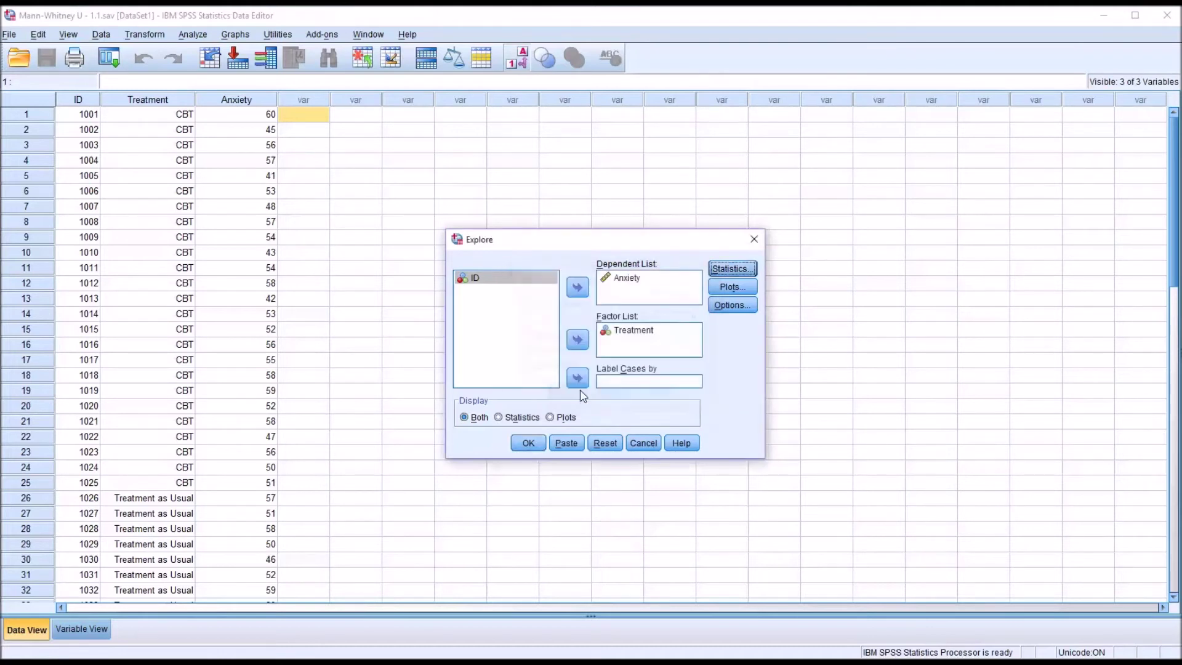
Step: Disable normality plots with tests and enable the Histogram in the Explore plots, keeping boxplots with factor levels together
{"action": "left_click", "coordinate": [724, 288]}
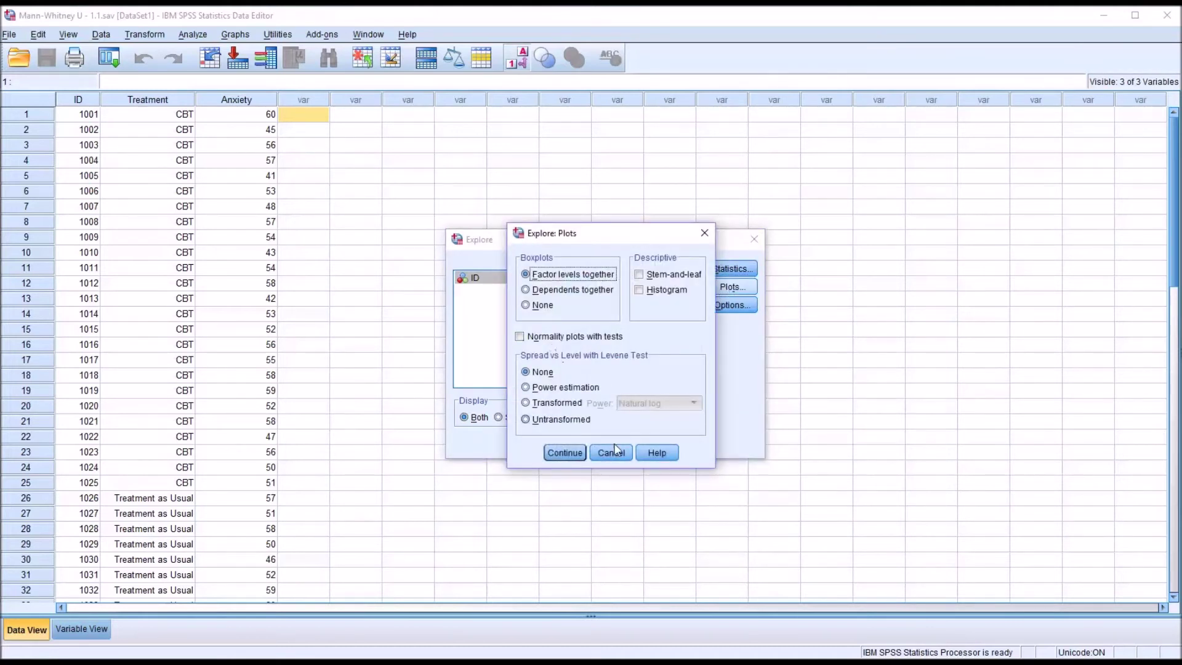
{"action": "key", "text": "Return"}
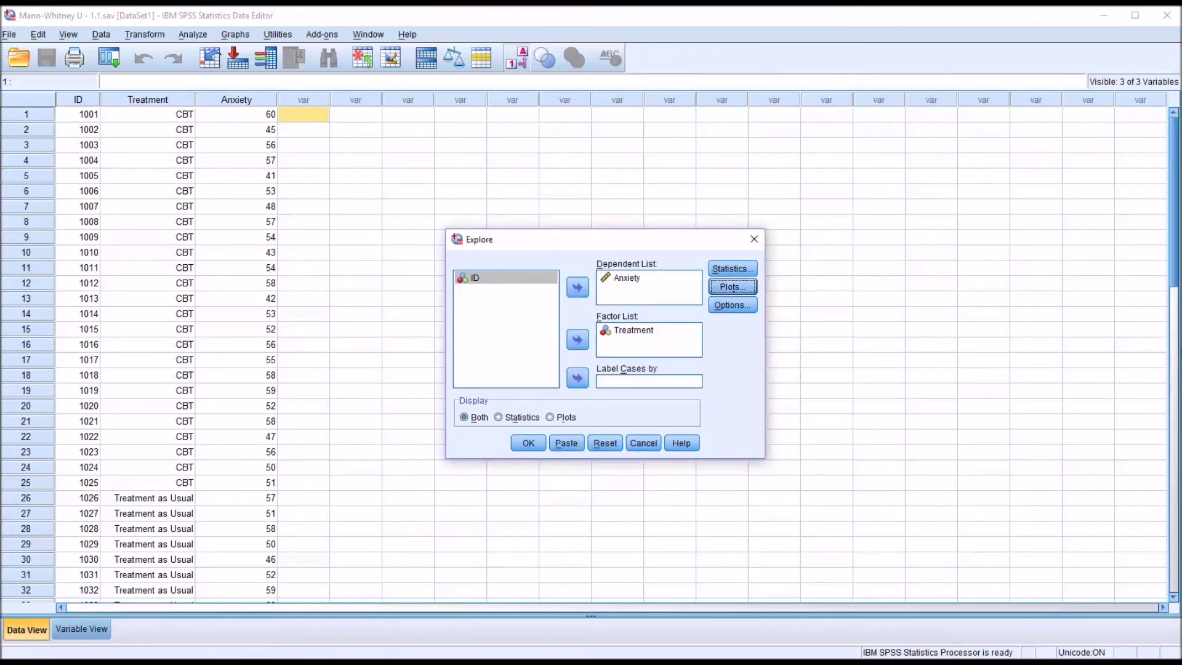
{"action": "key", "text": "Return"}
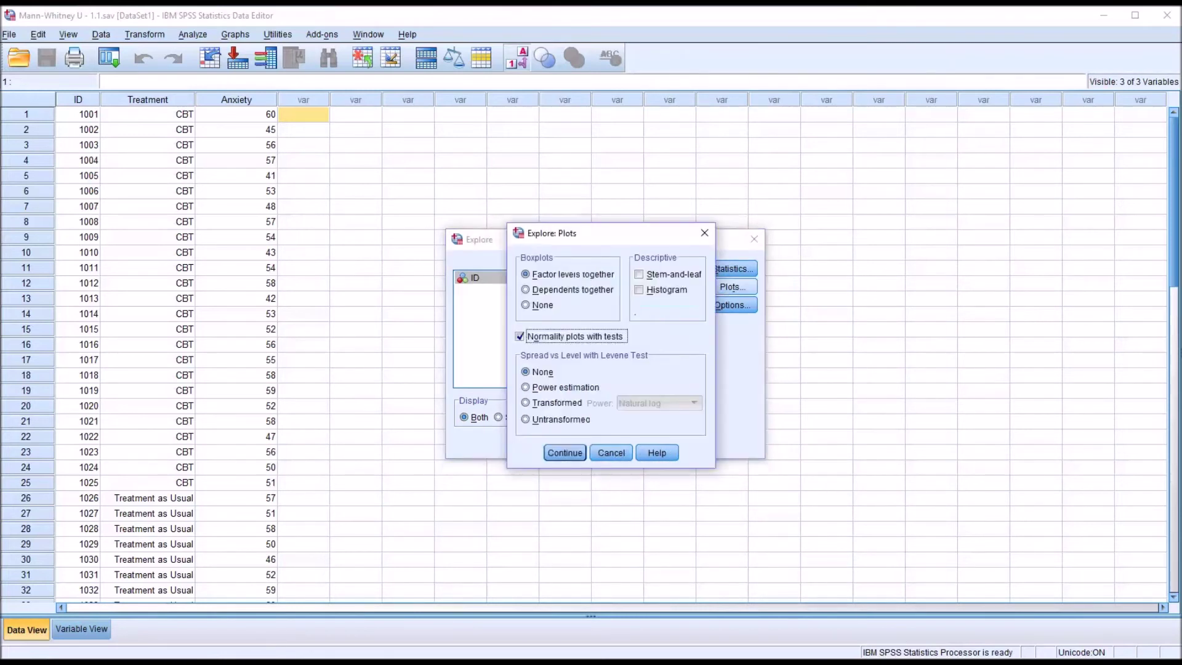
{"action": "left_click", "coordinate": [523, 338]}
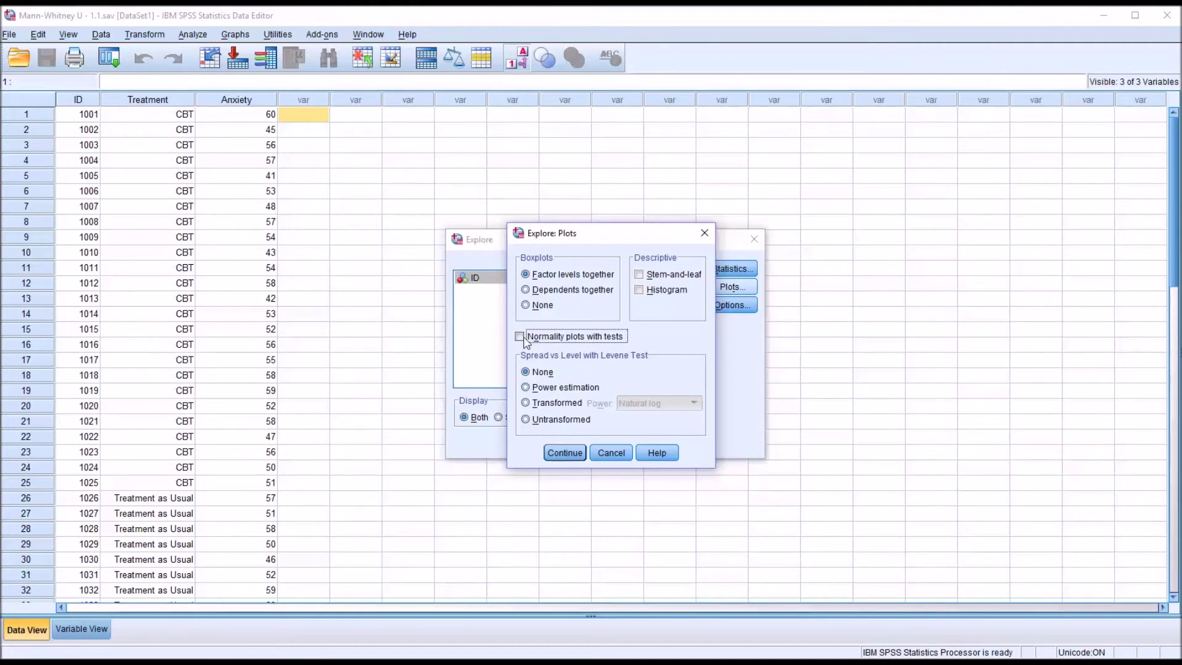
{"action": "left_click", "coordinate": [640, 293]}
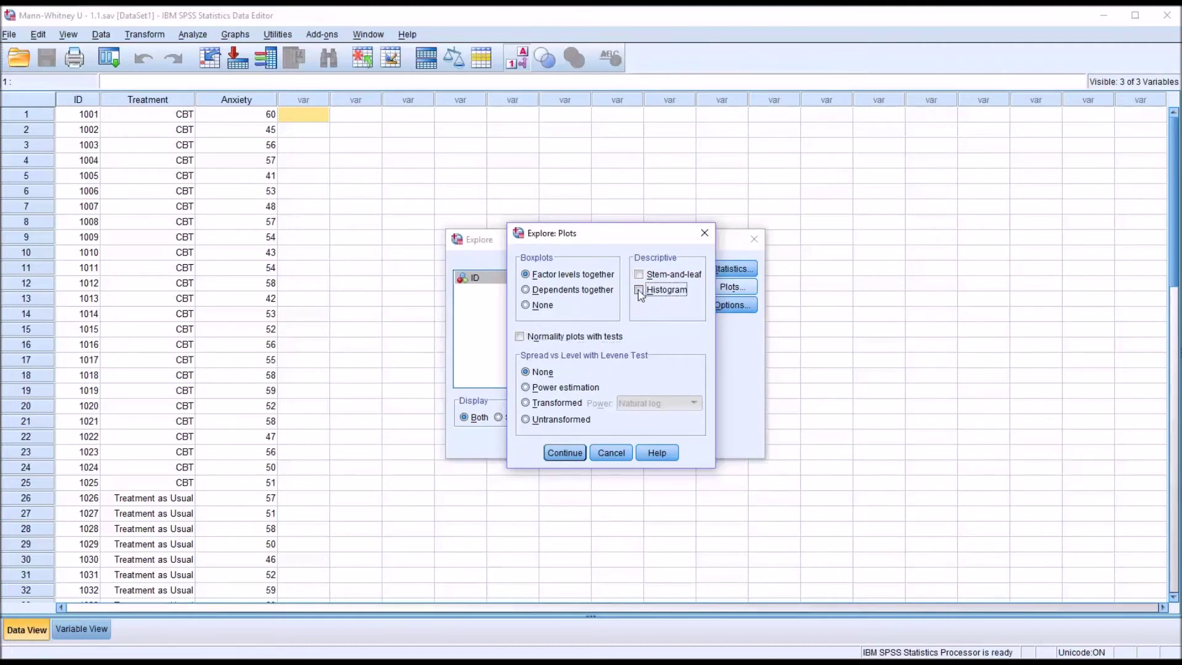
{"action": "left_click", "coordinate": [565, 454]}
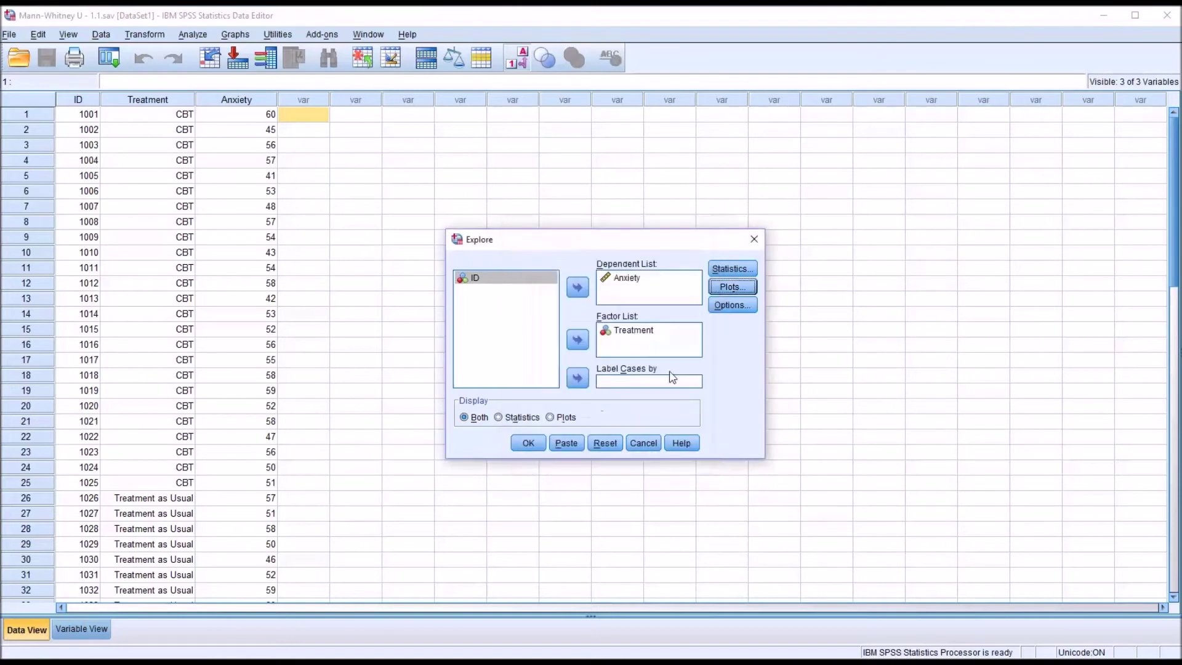
Step: Leave missing values excluded listwise and run Explore again for Anxiety by Treatment
{"action": "left_click", "coordinate": [727, 306]}
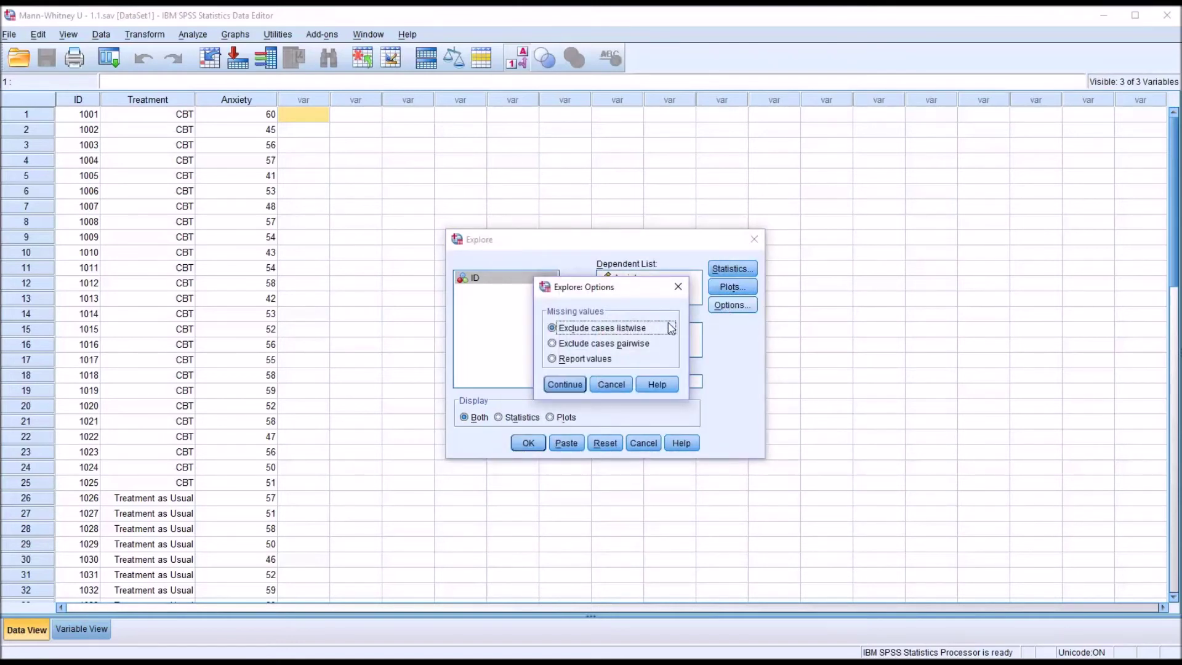
{"action": "left_click", "coordinate": [565, 384]}
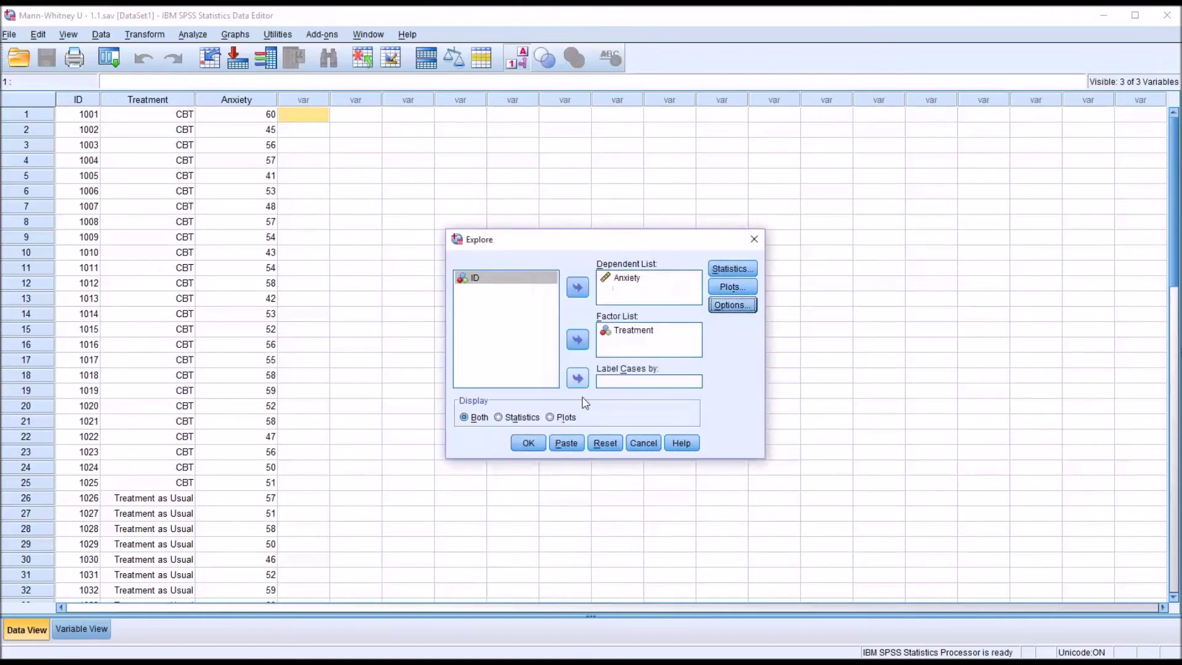
{"action": "left_click", "coordinate": [528, 441]}
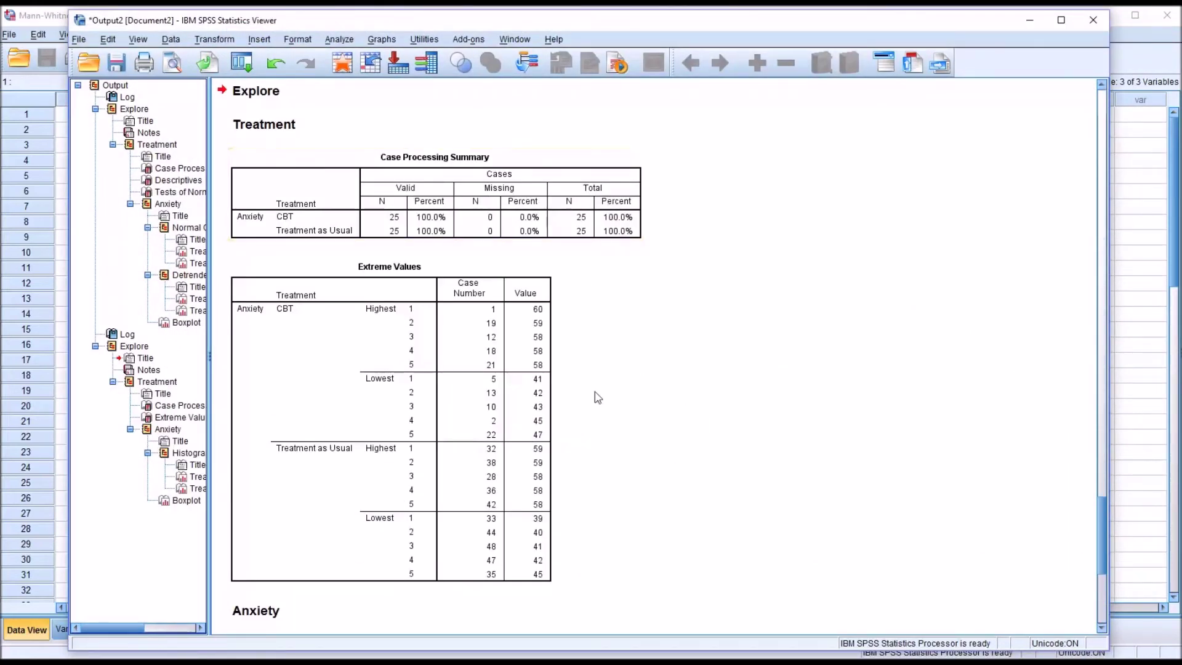
Step: Examine the Anxiety histograms for CBT and Treatment as Usual, and compare the two groups' boxplots for shape and outliers
{"action": "scroll", "coordinate": [1103, 517], "scroll_direction": "down", "scroll_amount": 1}
{"action": "mouse_move", "coordinate": [1104, 519]}
{"action": "left_mouse_down"}
{"action": "mouse_move", "coordinate": [1105, 537]}
{"action": "mouse_move", "coordinate": [1104, 527]}
{"action": "left_mouse_up"}
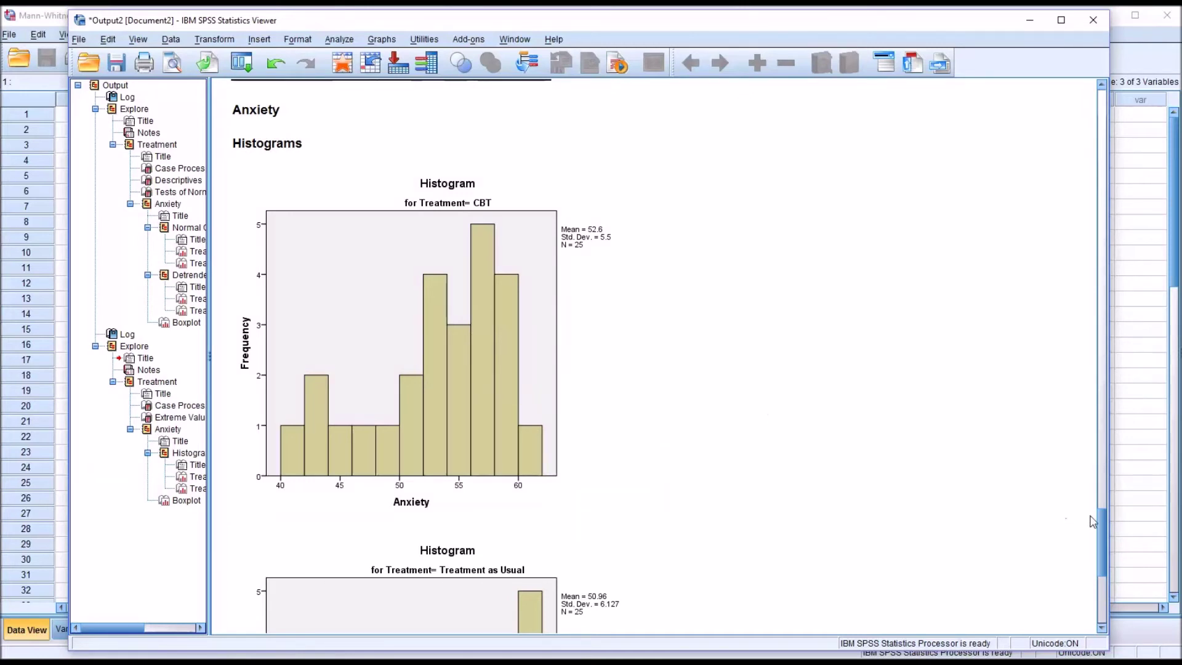
{"action": "left_click_drag", "start_coordinate": [1101, 521], "coordinate": [1103, 553]}
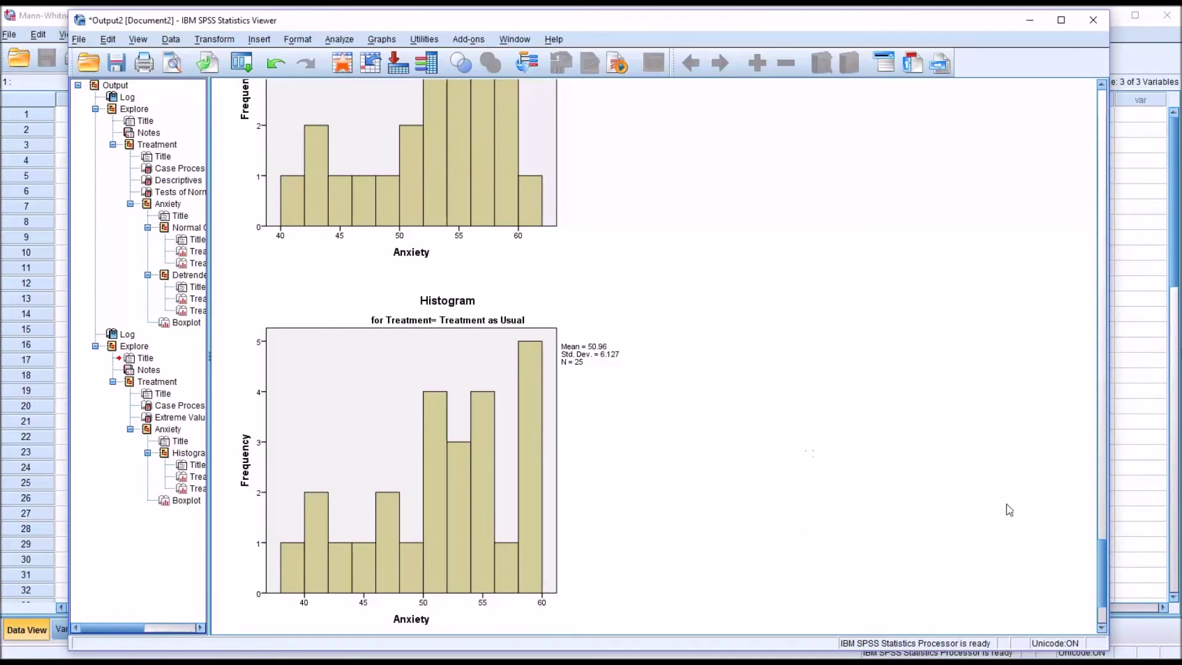
{"action": "left_click_drag", "start_coordinate": [1102, 572], "coordinate": [1102, 544]}
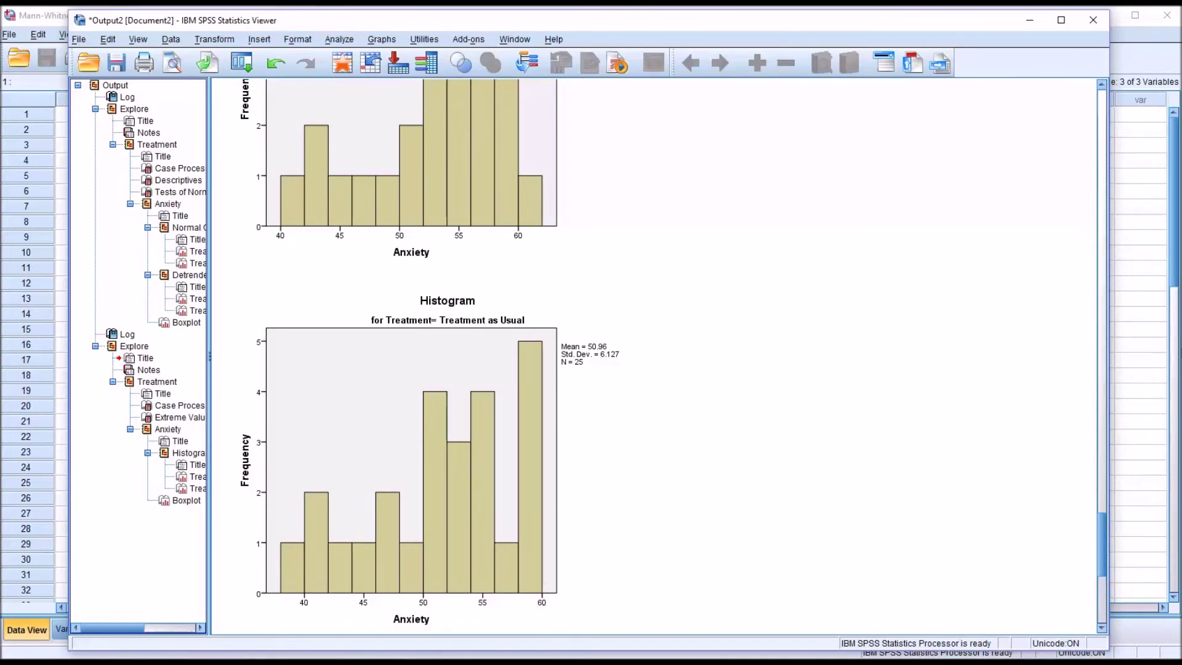
{"action": "mouse_move", "coordinate": [1104, 544]}
{"action": "left_mouse_down"}
{"action": "mouse_move", "coordinate": [1099, 520]}
{"action": "mouse_move", "coordinate": [1096, 543]}
{"action": "left_mouse_up"}
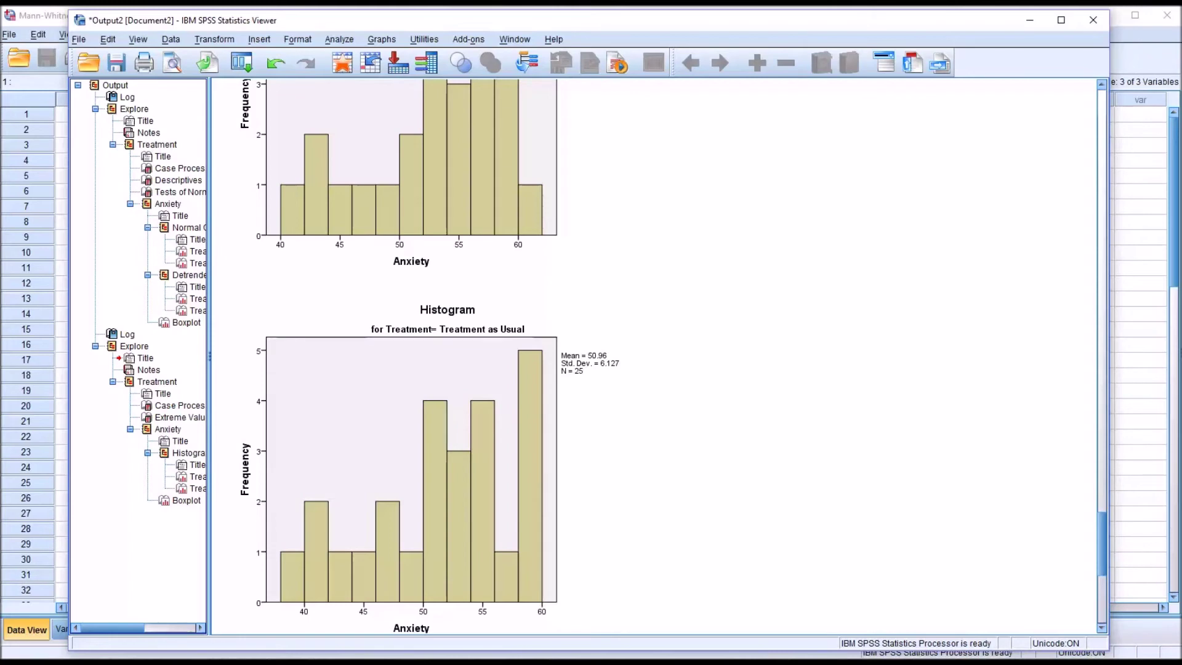
{"action": "left_click_drag", "start_coordinate": [1102, 562], "coordinate": [1106, 612]}
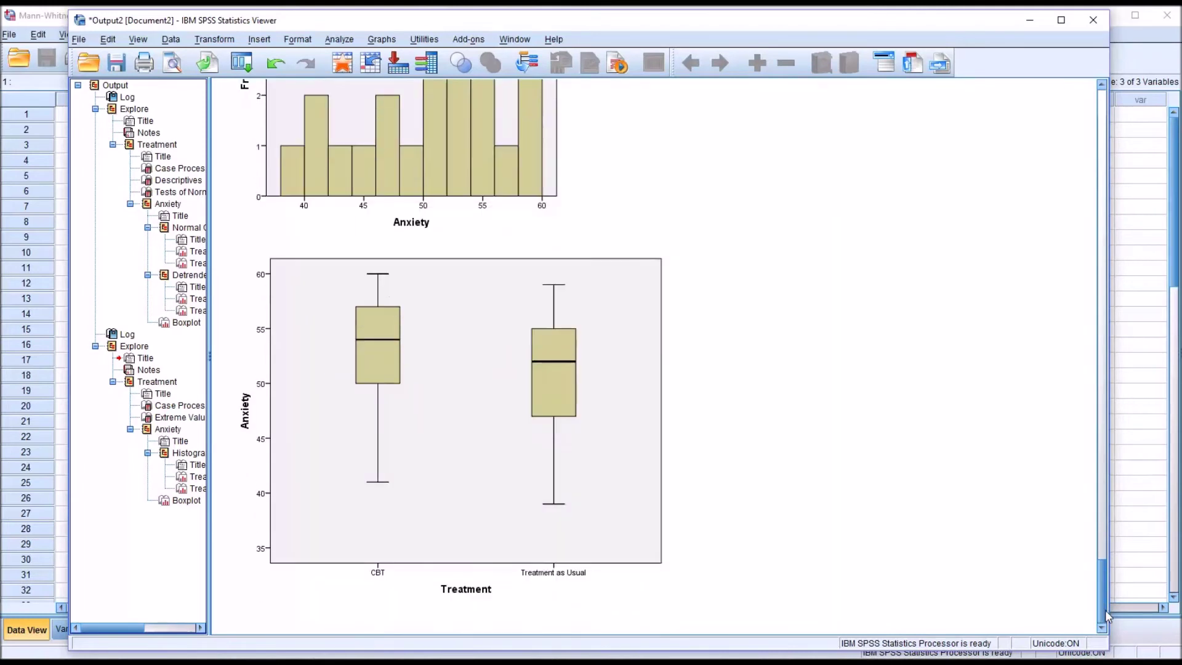
{"action": "left_click", "coordinate": [609, 505]}
{"action": "left_click", "coordinate": [421, 591]}
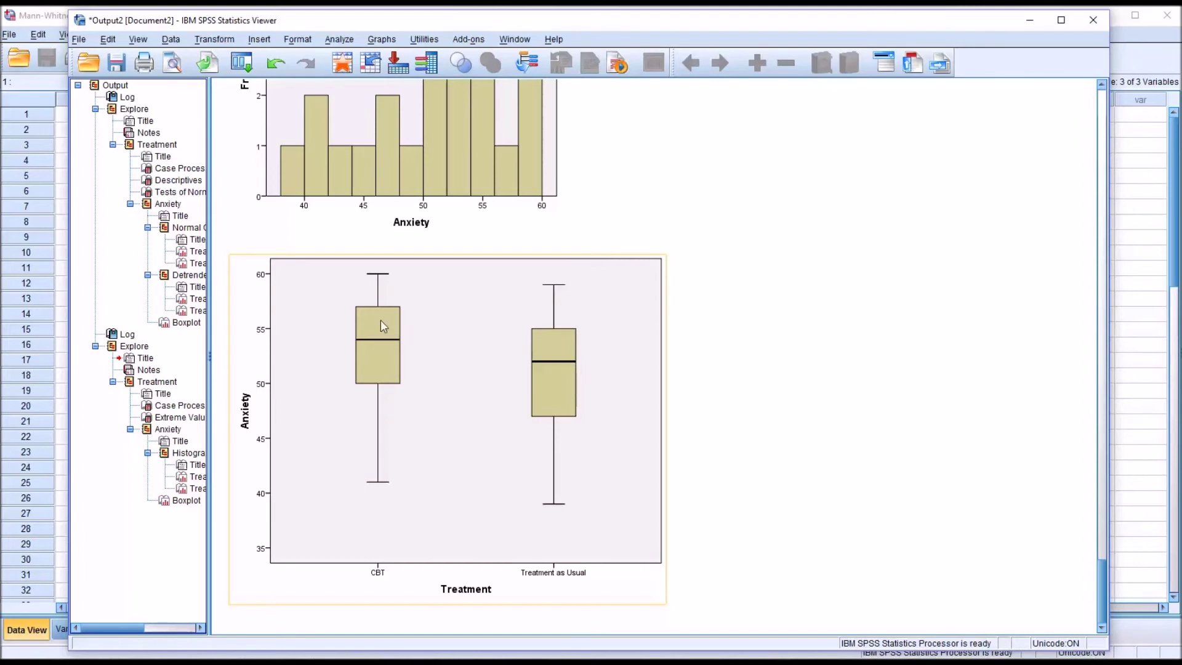
{"action": "left_click", "coordinate": [733, 602]}
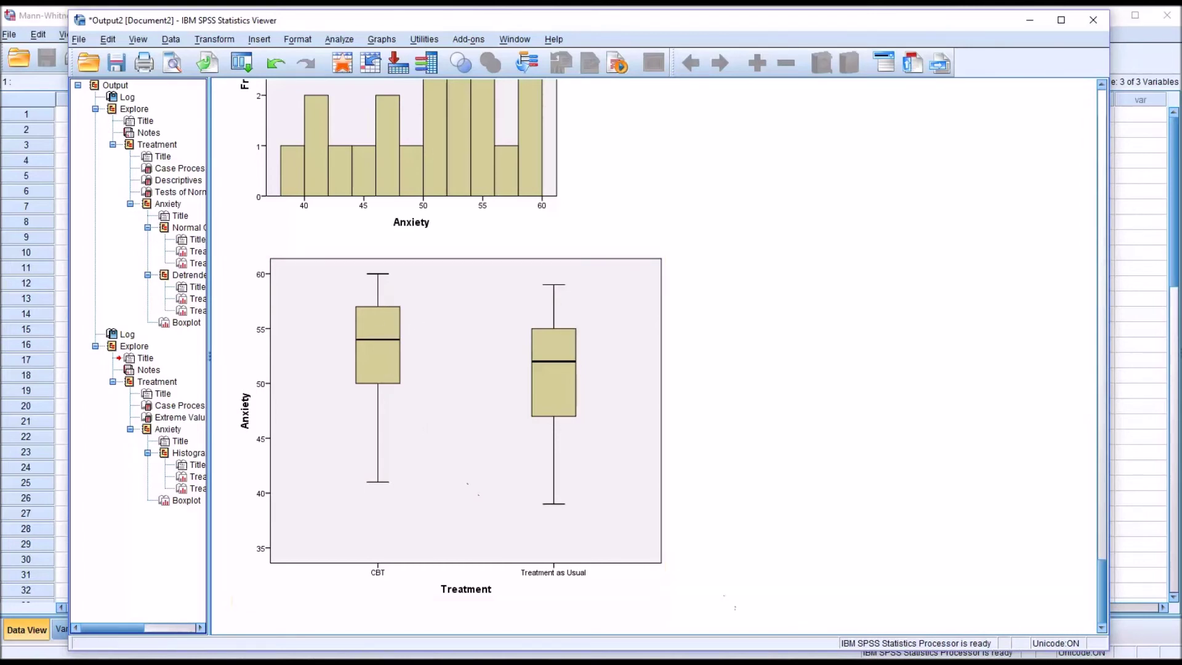
{"action": "left_click", "coordinate": [467, 501]}
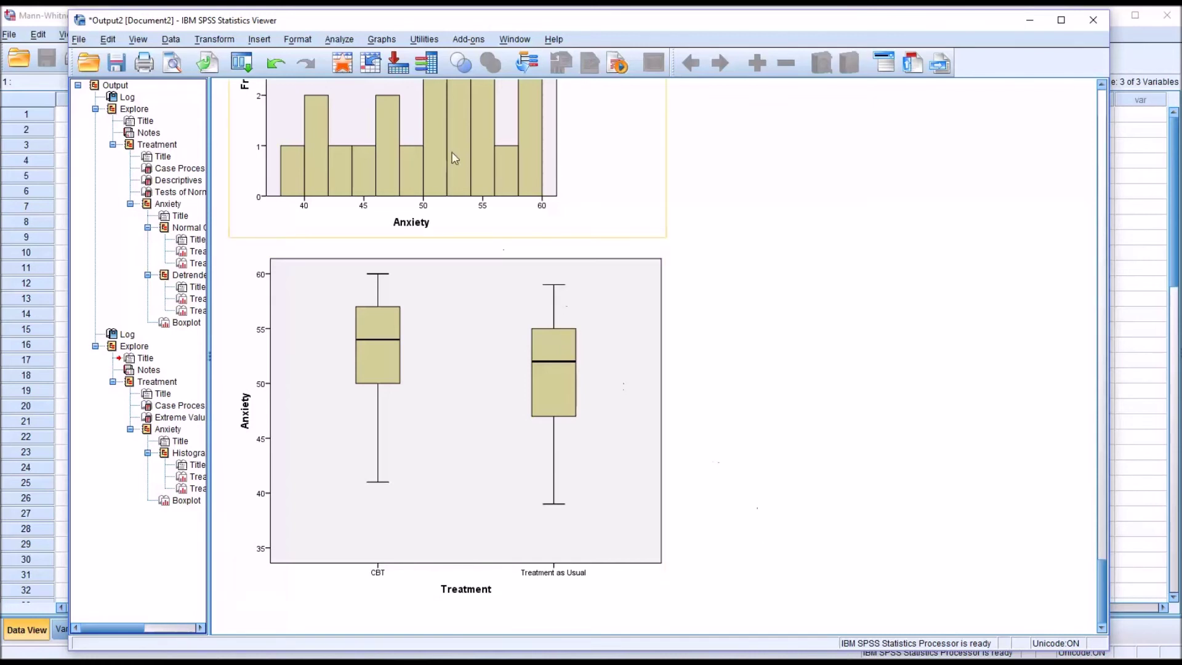
Step: Set up a legacy nonparametric test for two independent samples with Anxiety as the test variable and Treatment as the grouping variable
{"action": "left_click", "coordinate": [338, 40]}
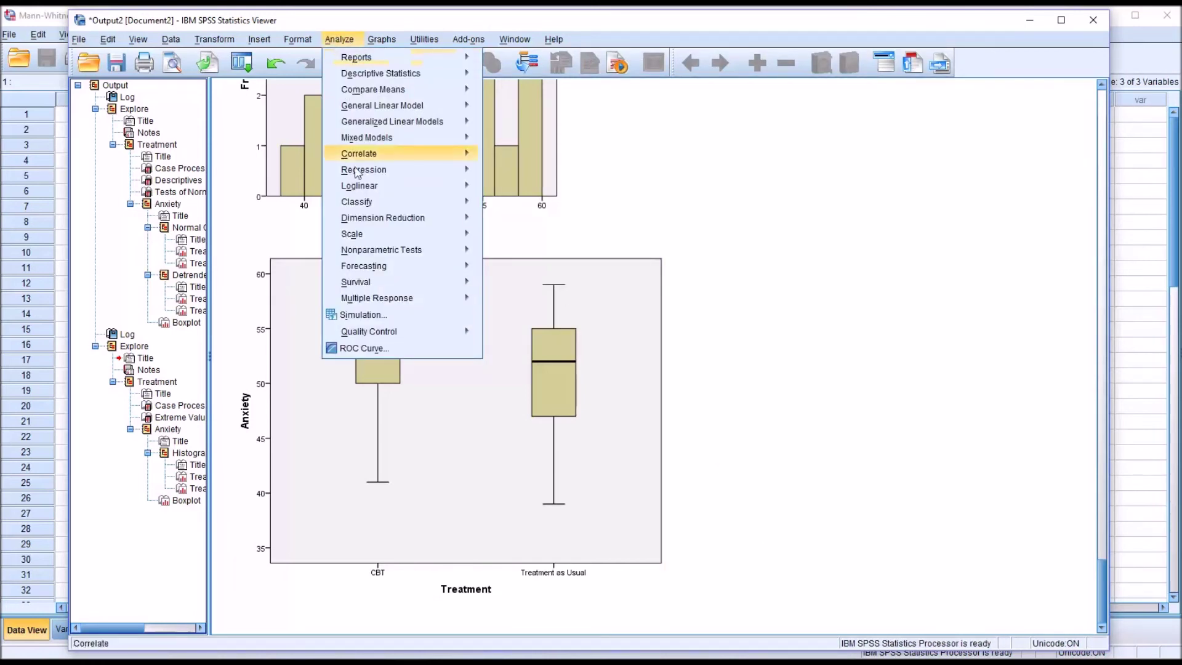
{"action": "mouse_move", "coordinate": [387, 253]}
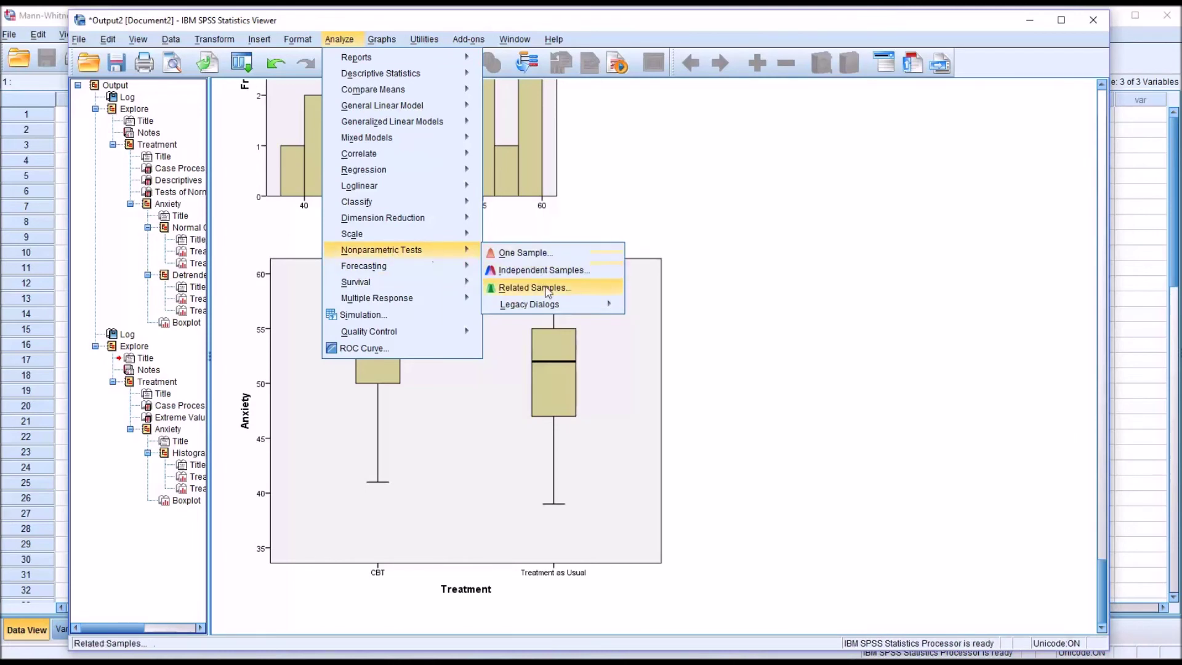
{"action": "mouse_move", "coordinate": [556, 306]}
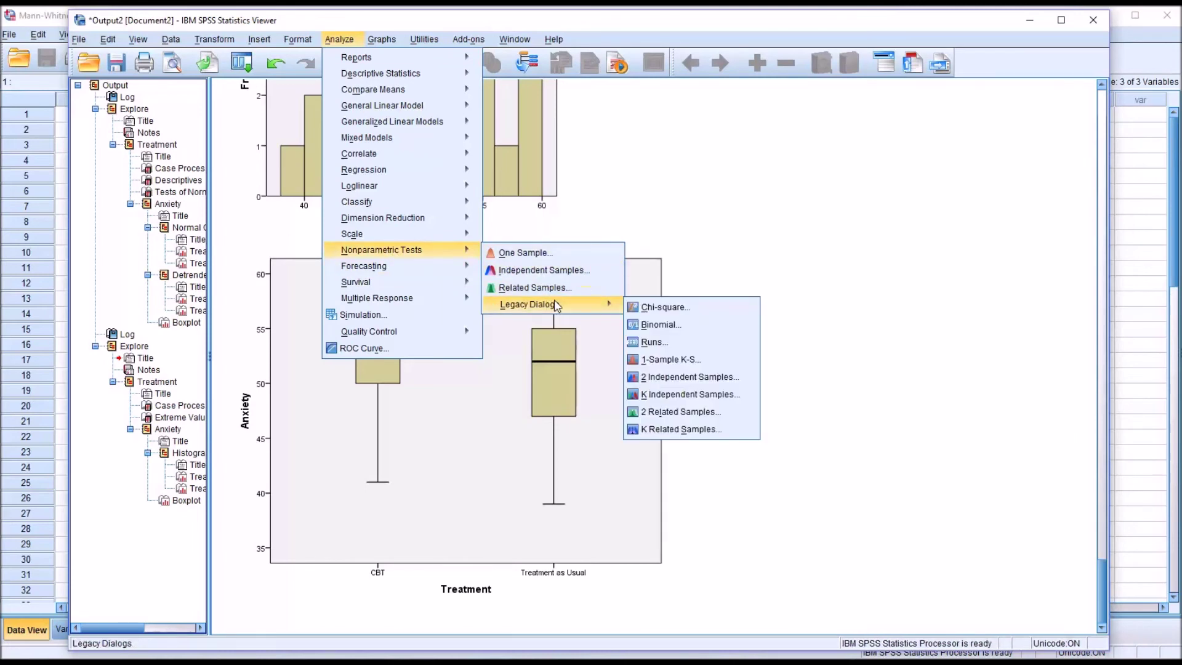
{"action": "left_click", "coordinate": [682, 383]}
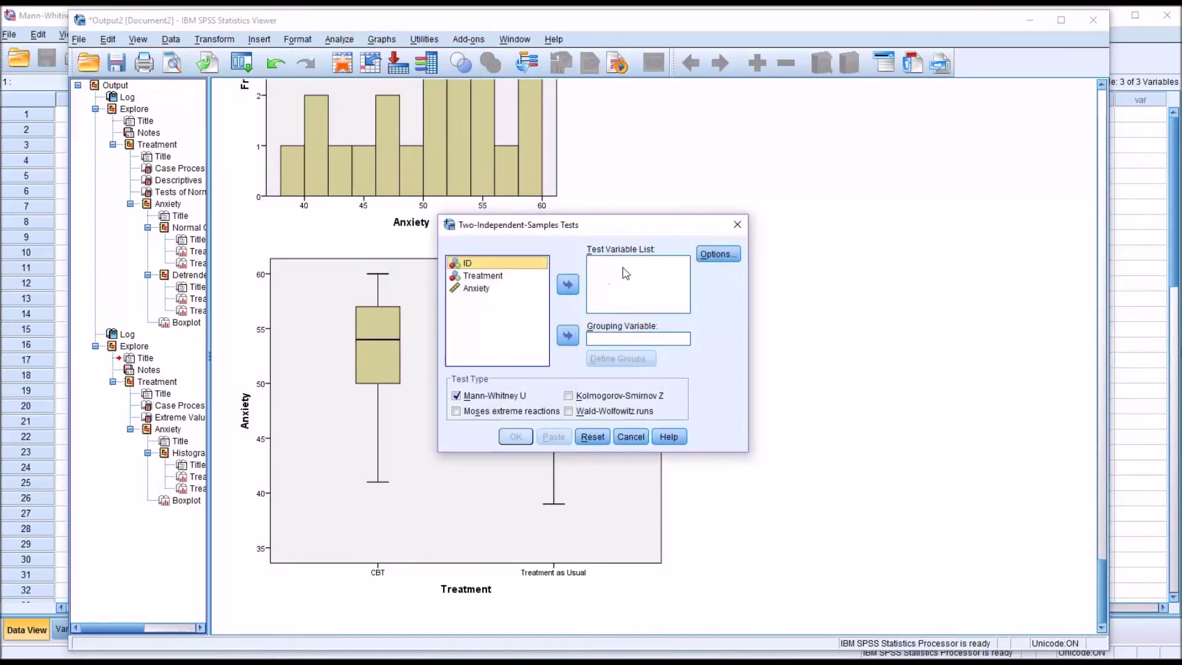
{"action": "left_click_drag", "start_coordinate": [481, 288], "coordinate": [613, 277]}
{"action": "left_click_drag", "start_coordinate": [487, 280], "coordinate": [617, 339]}
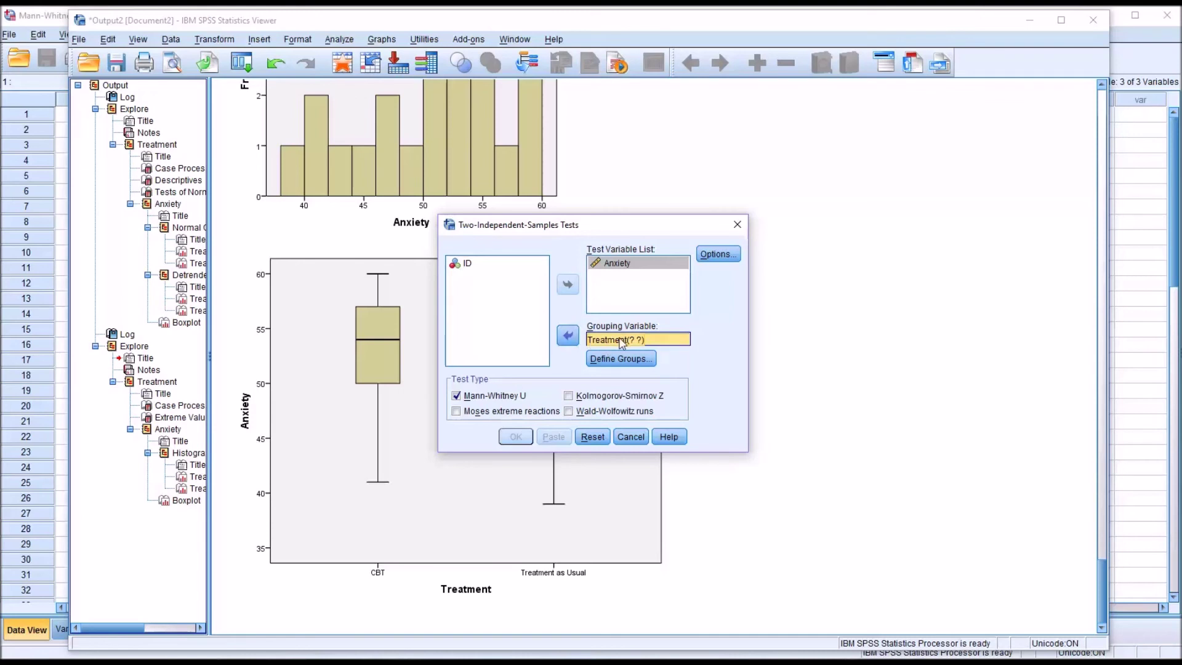
Step: Define the Treatment groups for the test as 0 for Group 1 and 1 for Group 2
{"action": "left_click", "coordinate": [619, 361]}
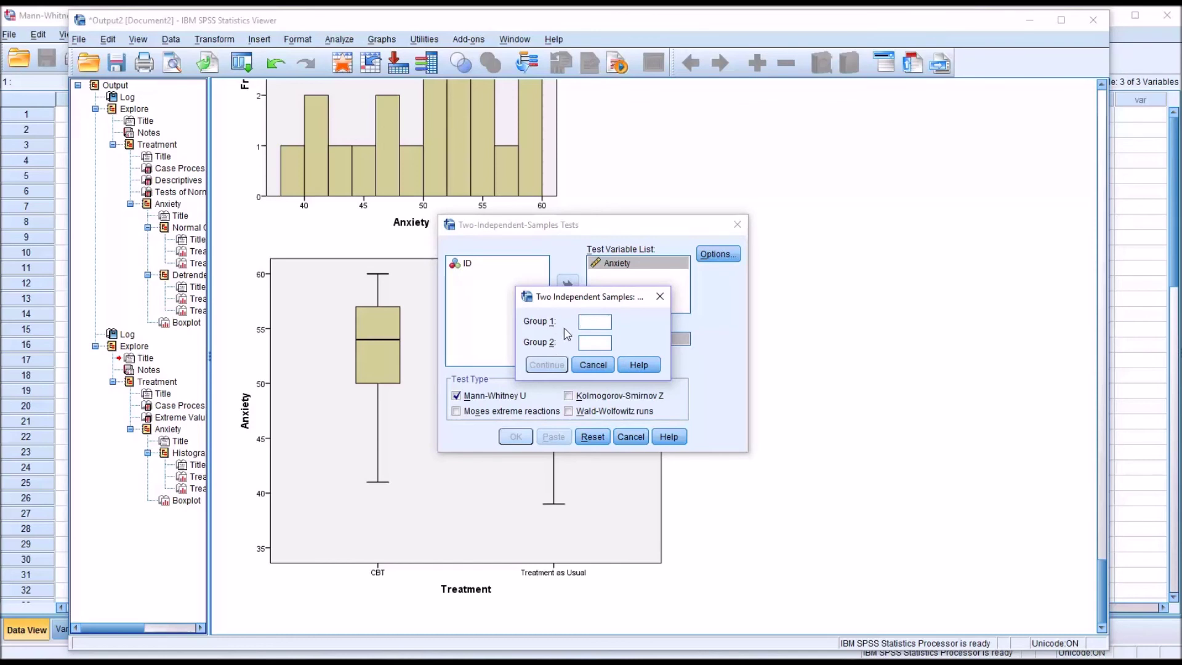
{"action": "type", "text": "0"}
{"action": "left_click", "coordinate": [592, 344]}
{"action": "type", "text": "1"}
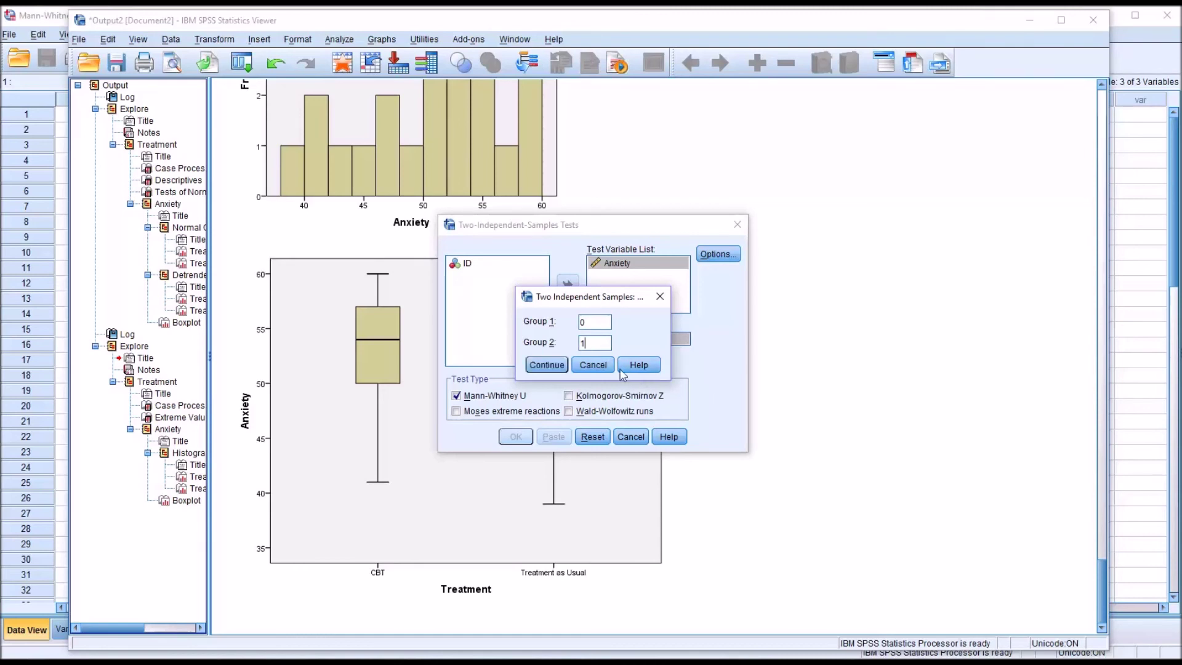
{"action": "left_click", "coordinate": [547, 365]}
{"action": "key", "text": "Tab"}
Step: Include Descriptive statistics with cases excluded test-by-test, and run the Mann-Whitney U test
{"action": "left_click", "coordinate": [700, 259]}
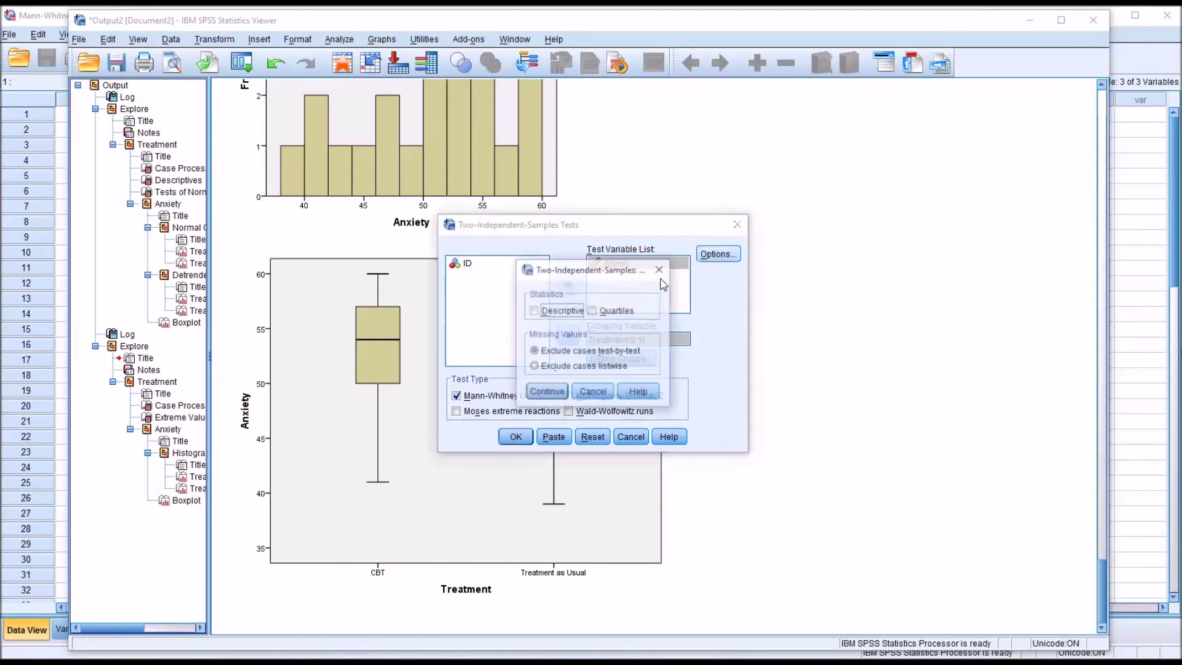
{"action": "left_click", "coordinate": [534, 310]}
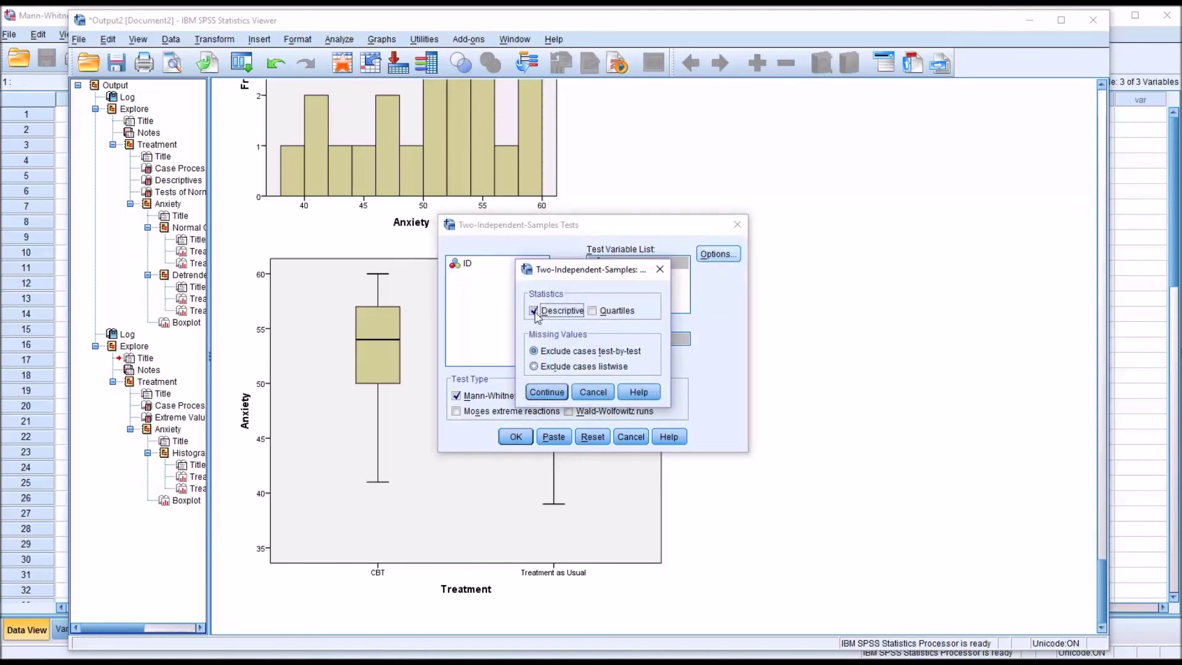
{"action": "left_click", "coordinate": [546, 393]}
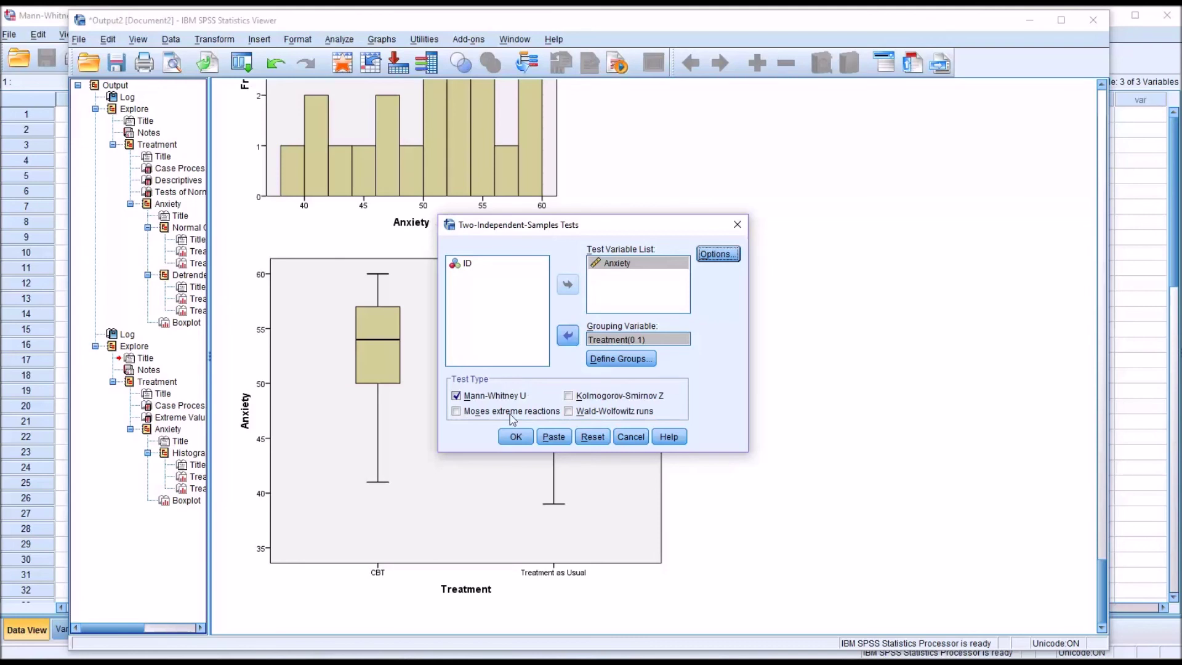
{"action": "left_click", "coordinate": [510, 439]}
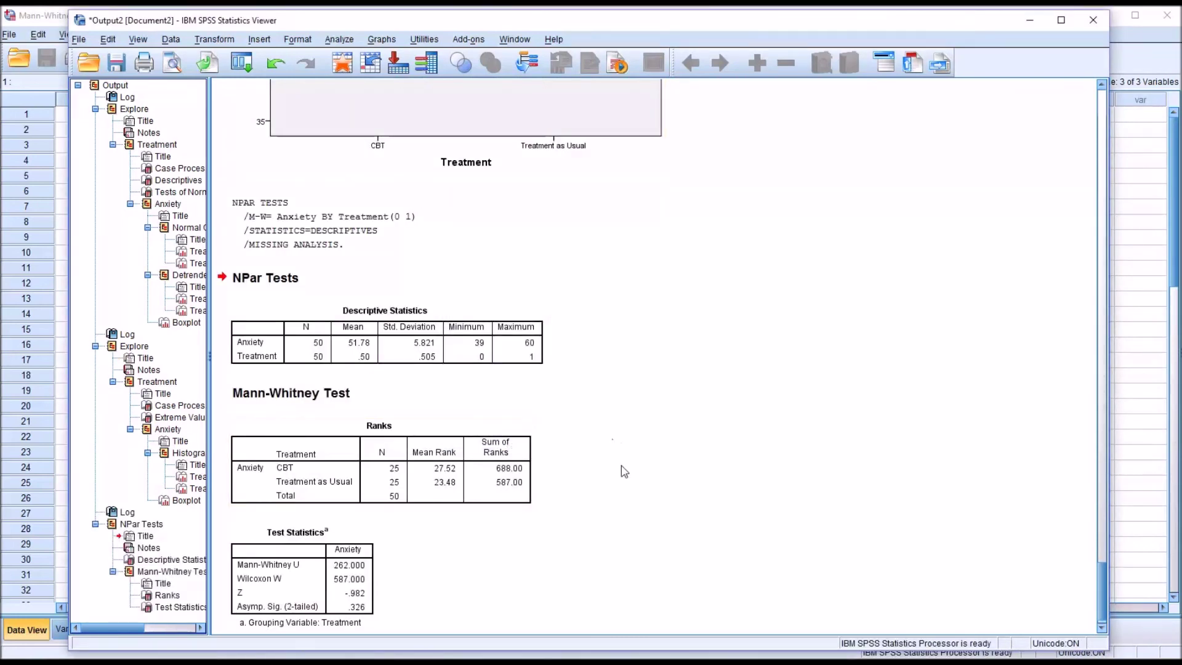